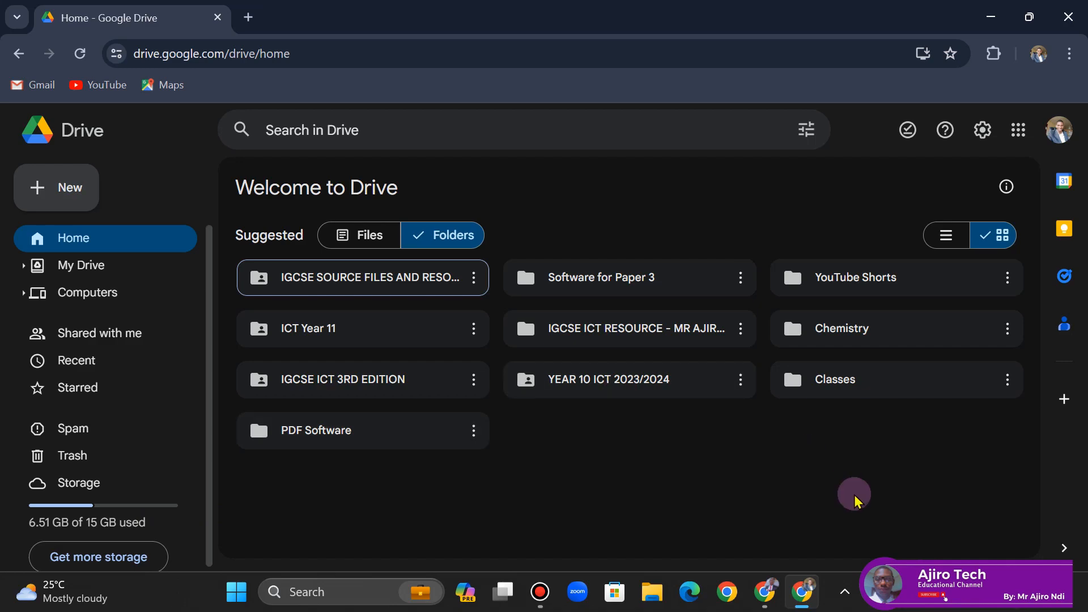
mouse_move(764, 591)
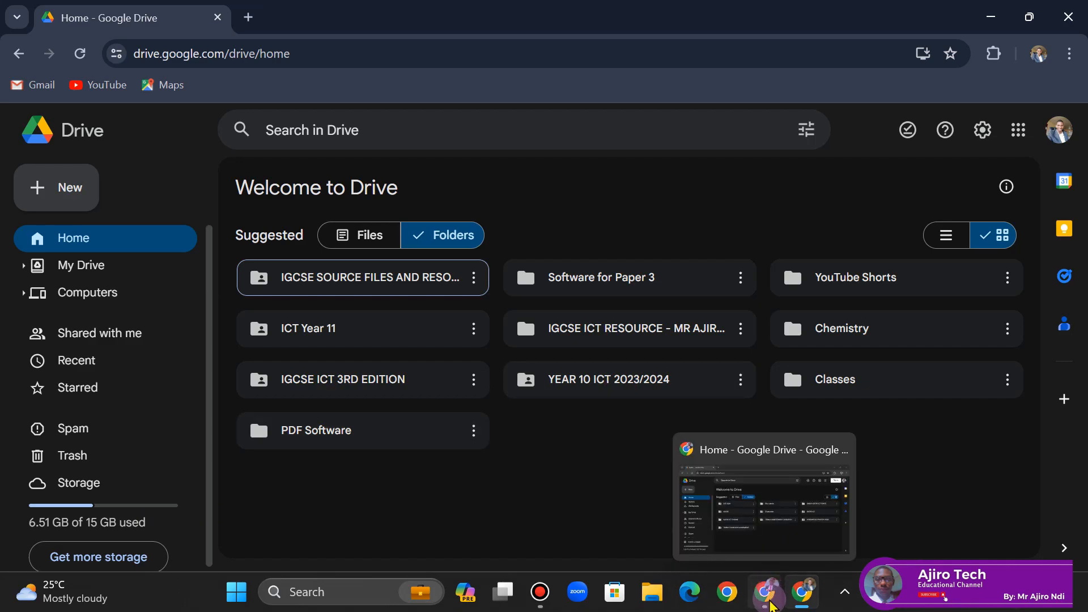
left_click(747, 491)
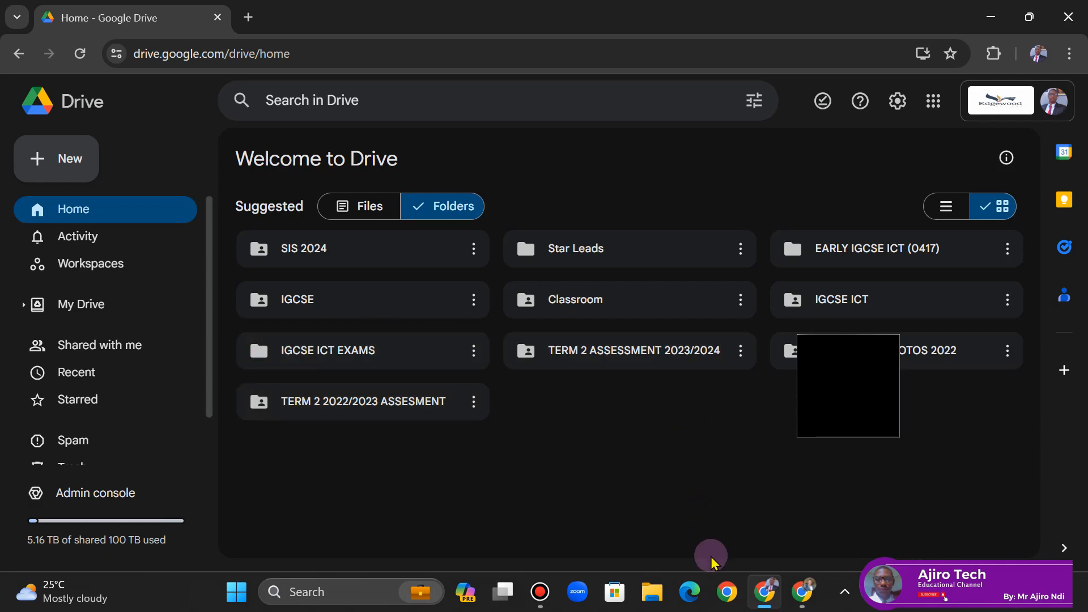
left_click(799, 602)
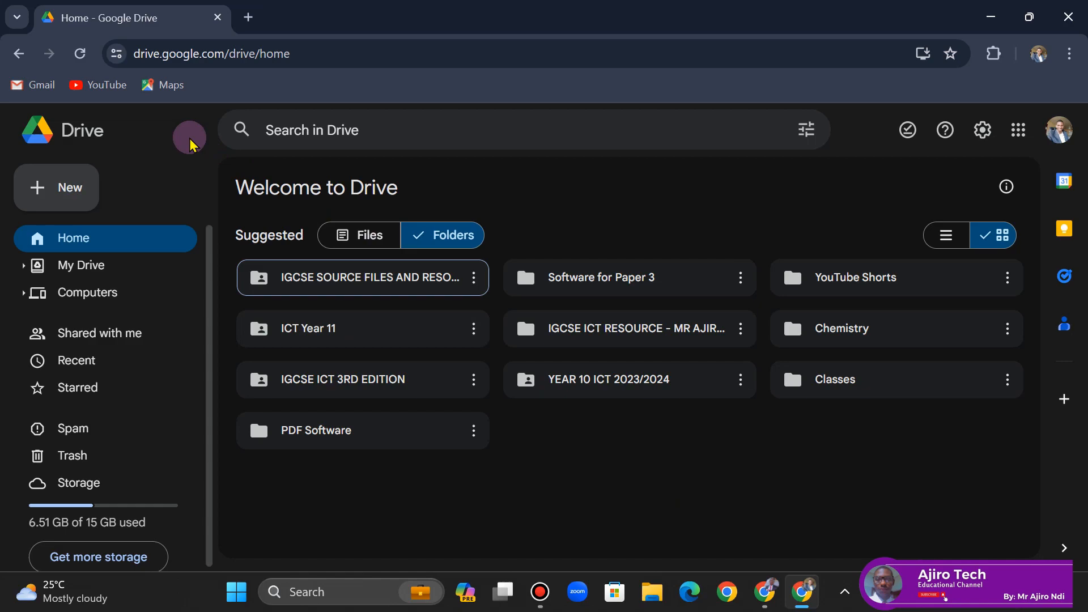
- Create a new folder named Ajiro Tech Testing in My Drive
left_click(79, 201)
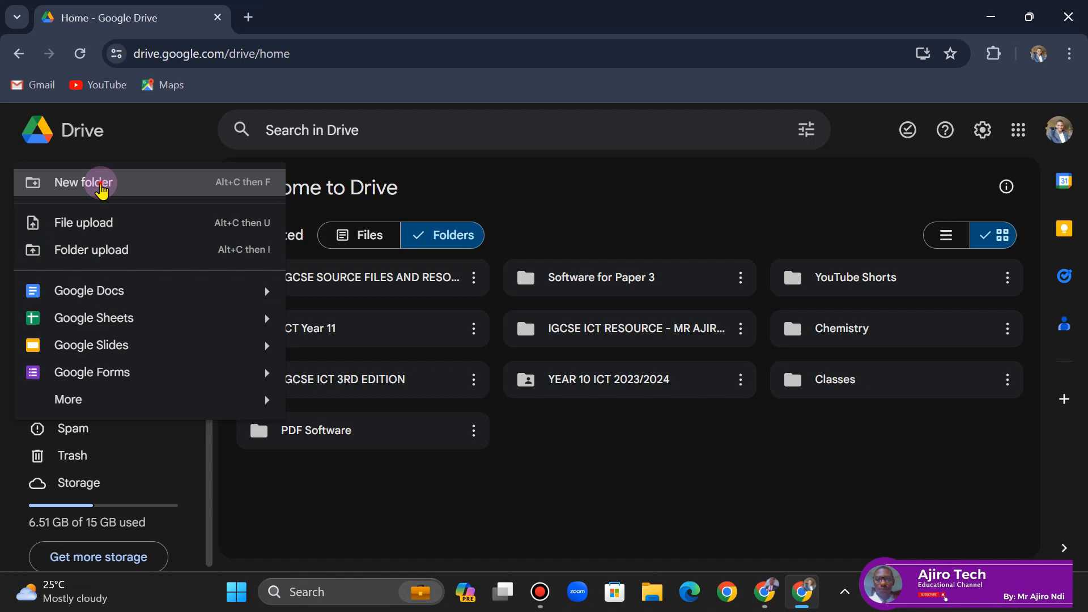
left_click(101, 189)
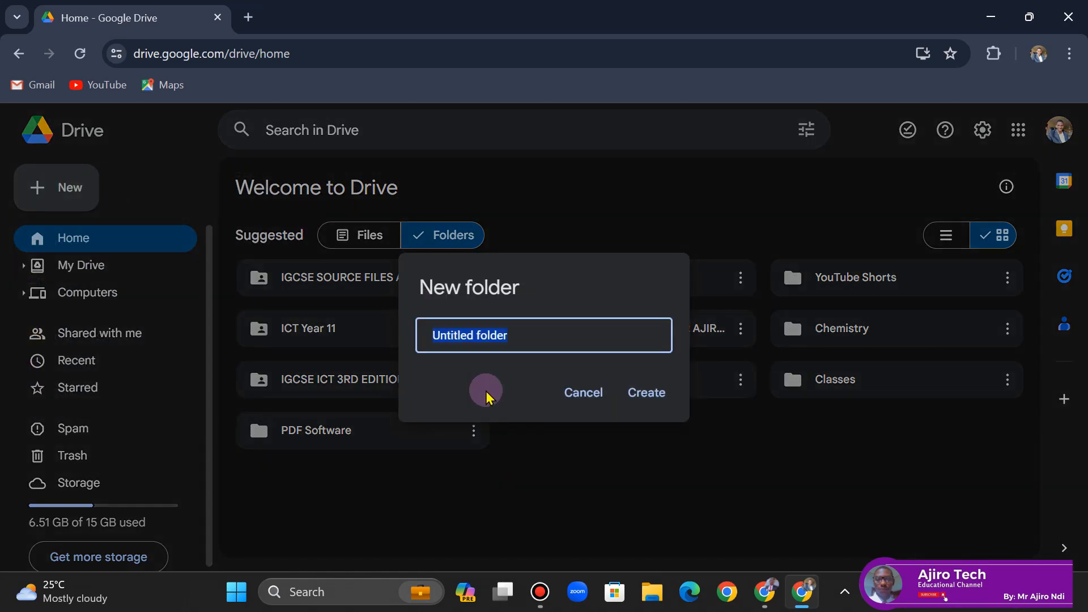
type("Ajio")
key("BackSpace")
type("ro Tec")
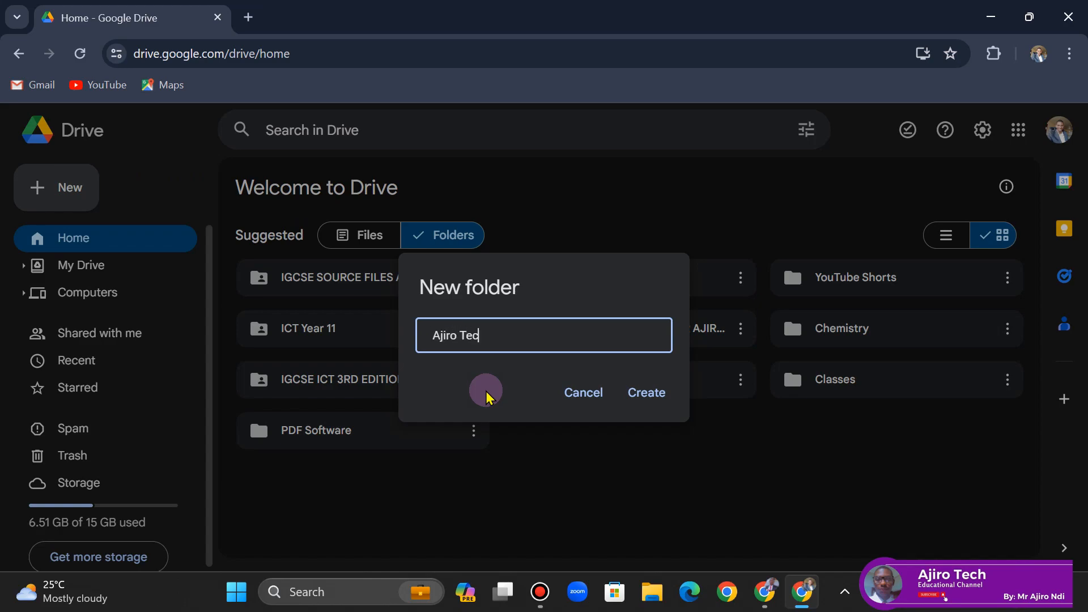
type("h Shor")
key("BackSpace")
key("BackSpace")
key("BackSpace")
key("BackSpace")
key("BackSpace")
type("Testing")
left_click(653, 398)
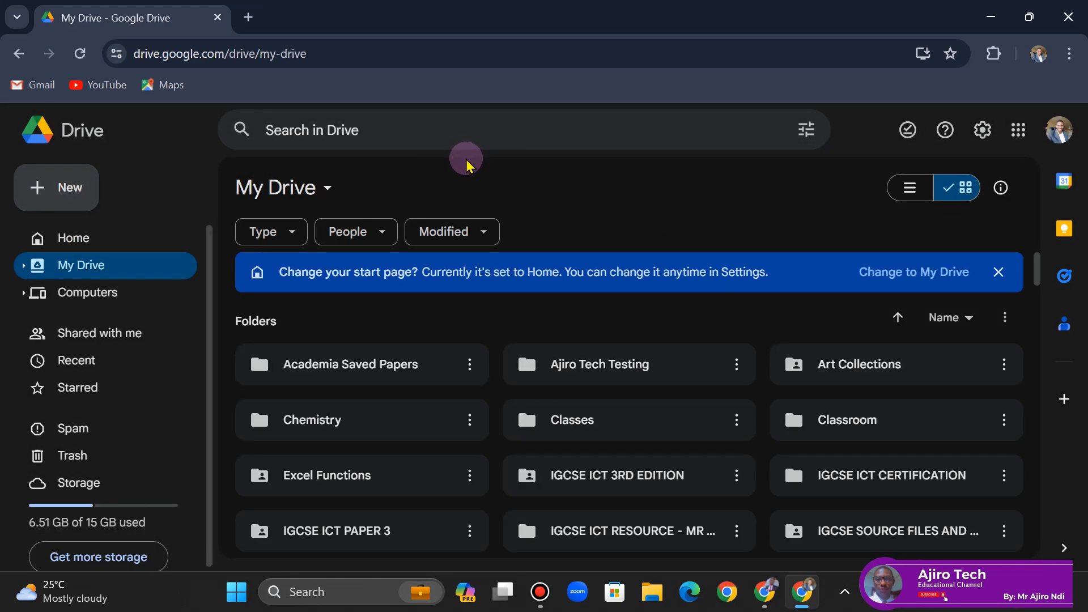
- Dismiss the start-page banner and open the Ajiro Tech Testing folder
left_click(519, 364)
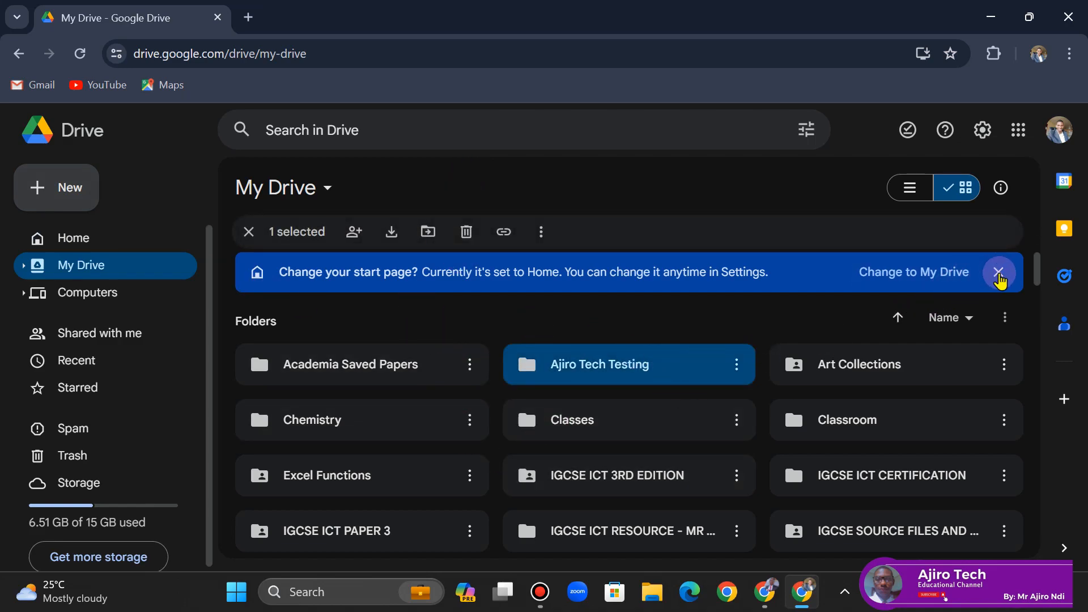
left_click(998, 273)
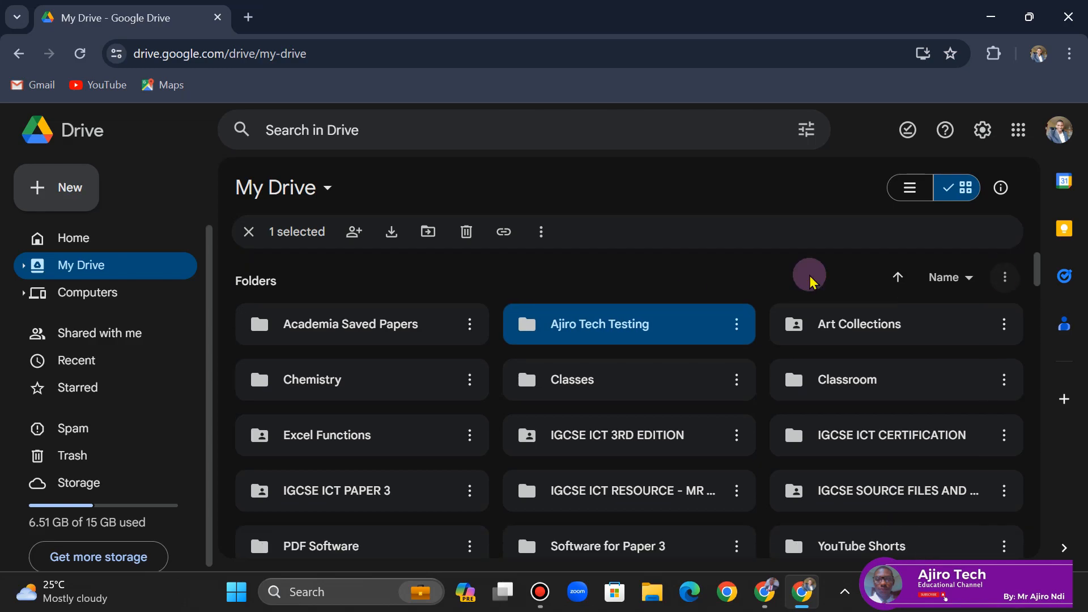
double_click(598, 328)
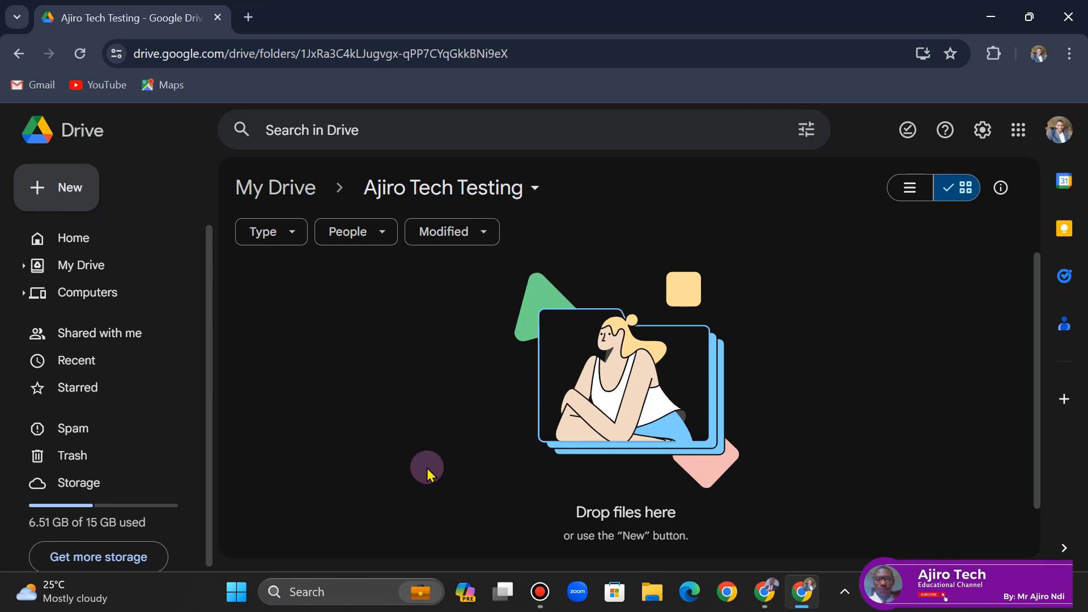
left_click(74, 191)
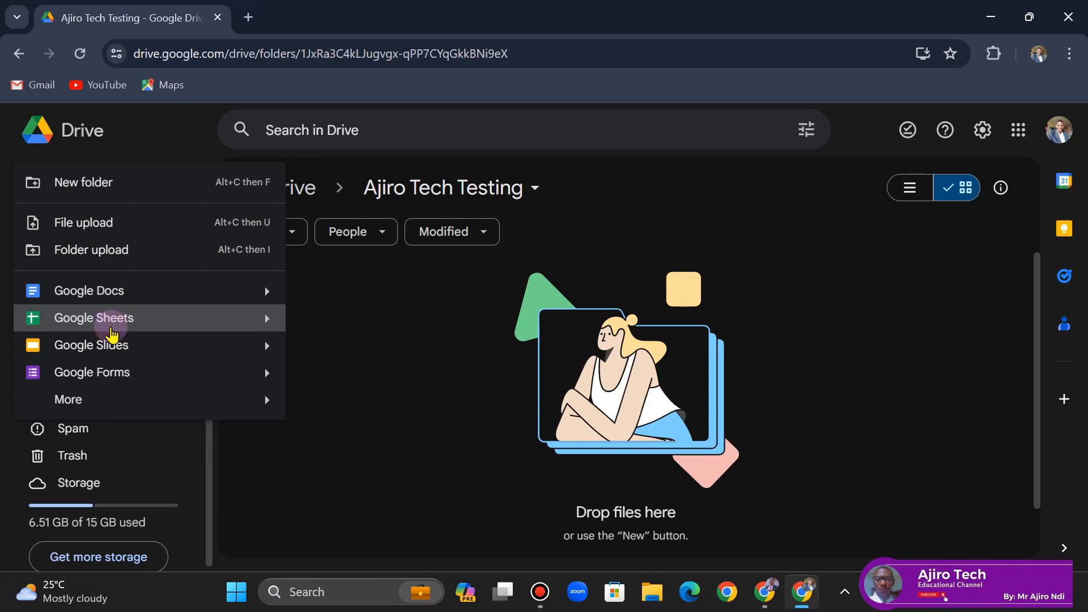
mouse_move(86, 405)
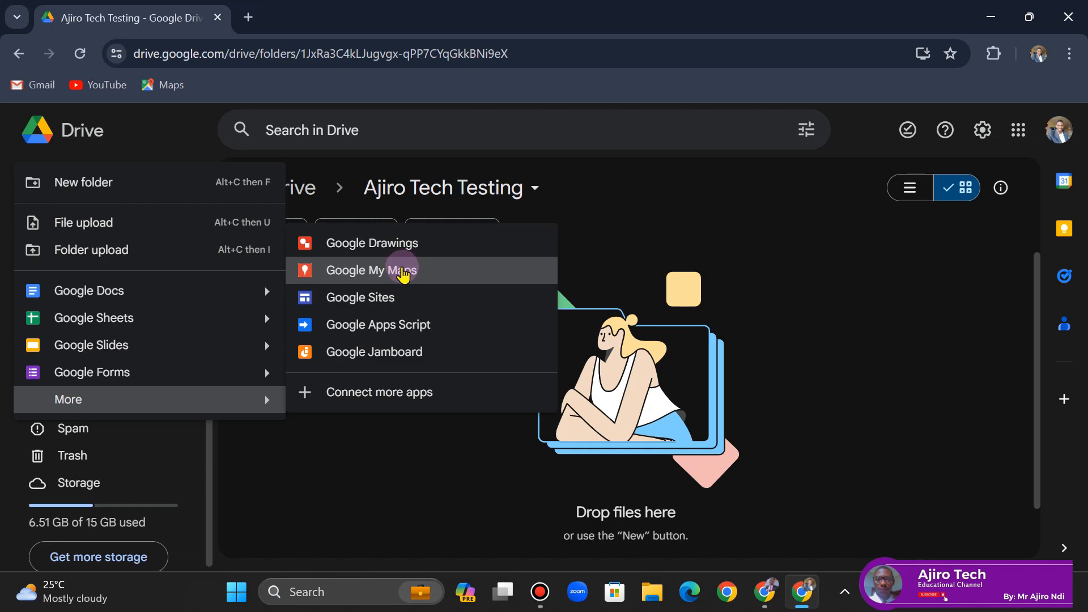
left_click(336, 493)
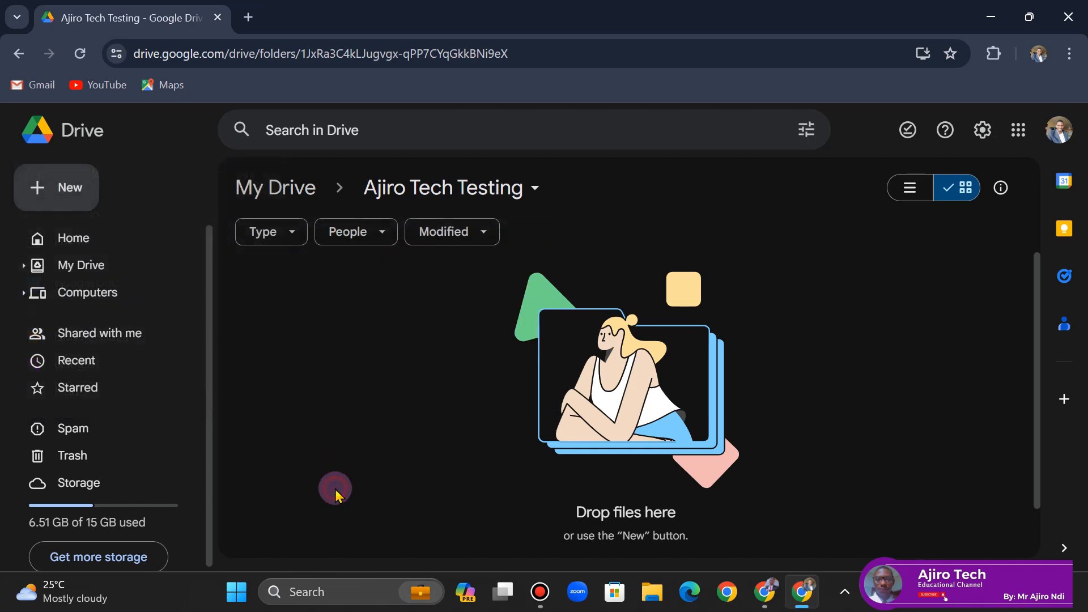
left_click(60, 186)
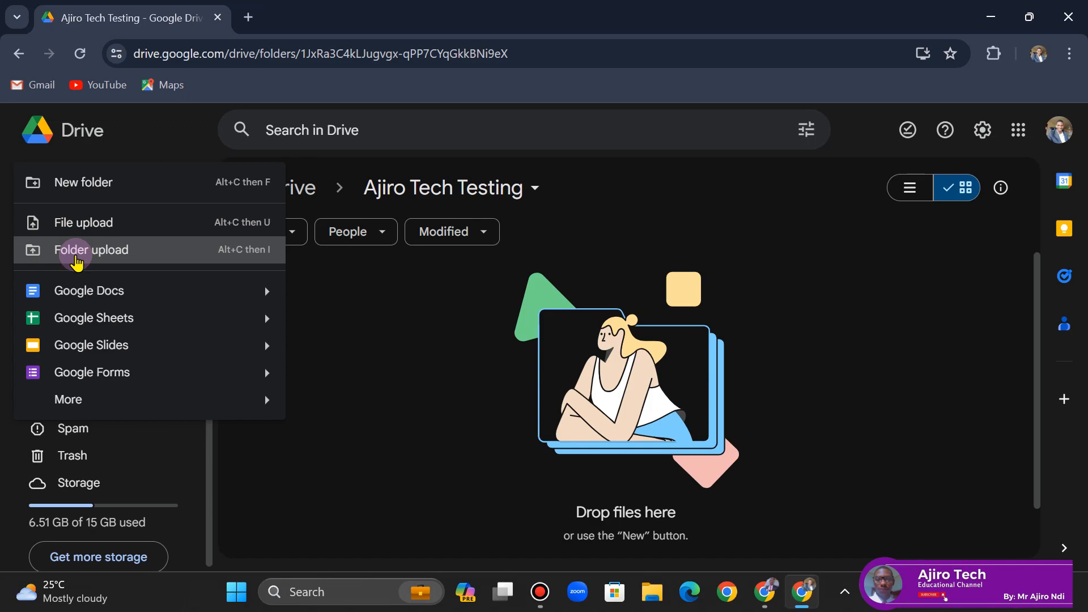
left_click(387, 352)
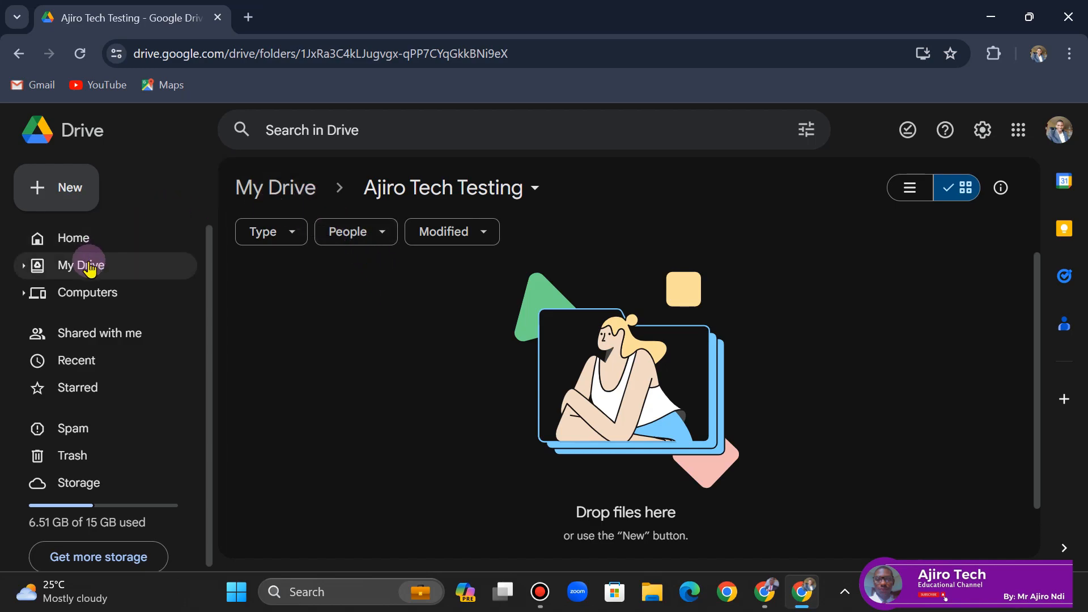
- Upload Year 9A Guidelines.pdf from Downloads into the Ajiro Tech Testing folder
left_click(58, 199)
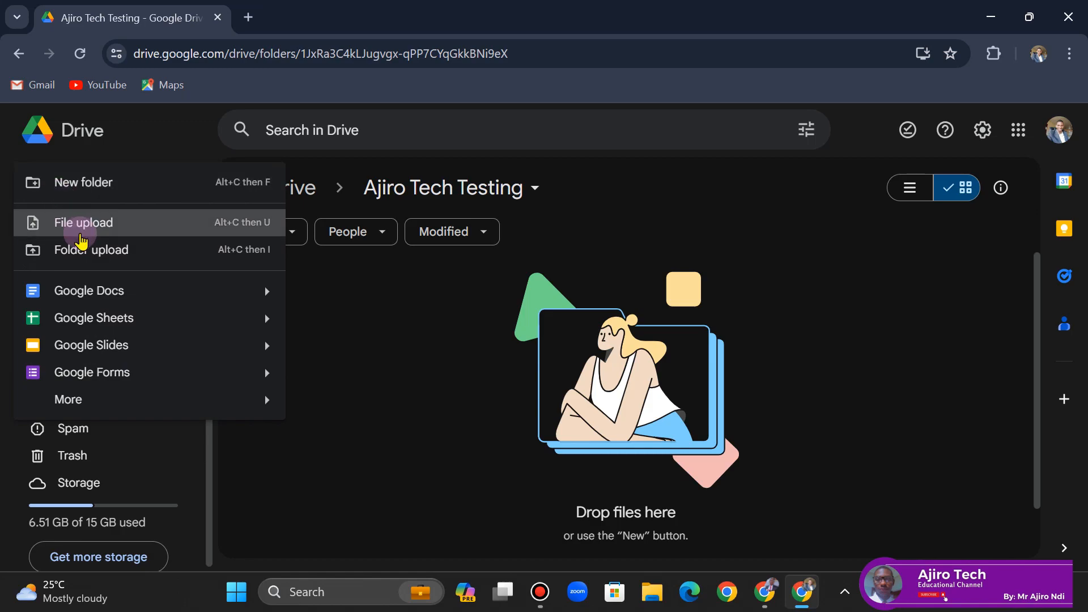
left_click(80, 232)
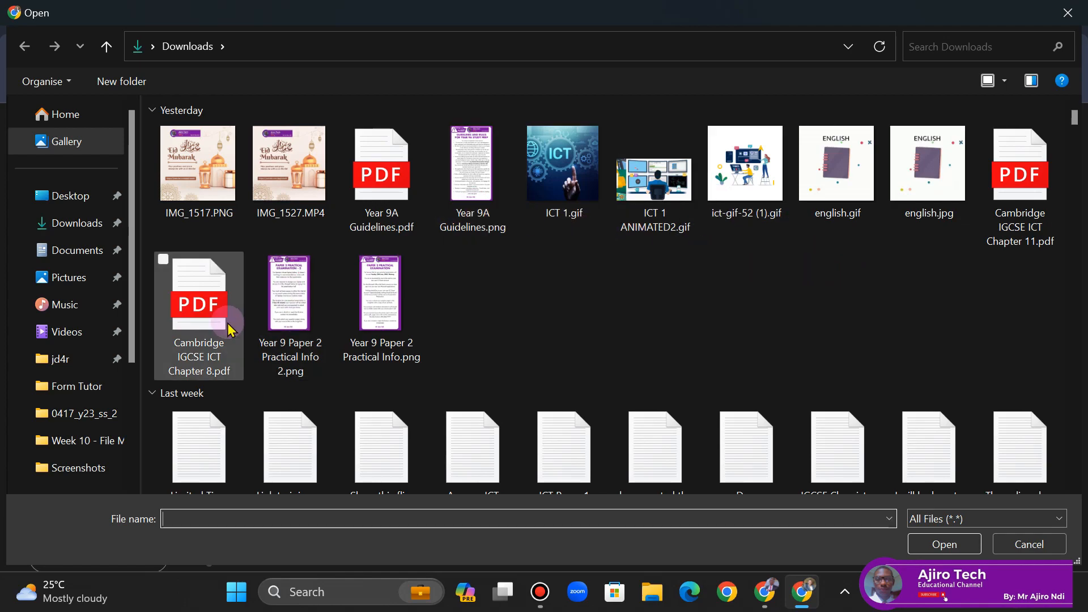
left_click(403, 212)
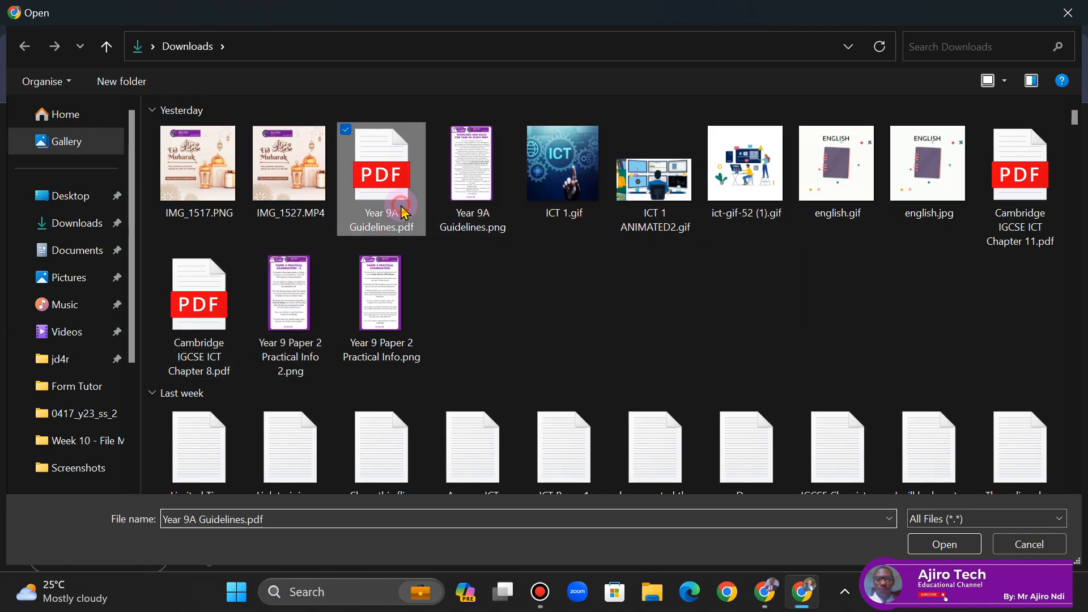
left_click(932, 545)
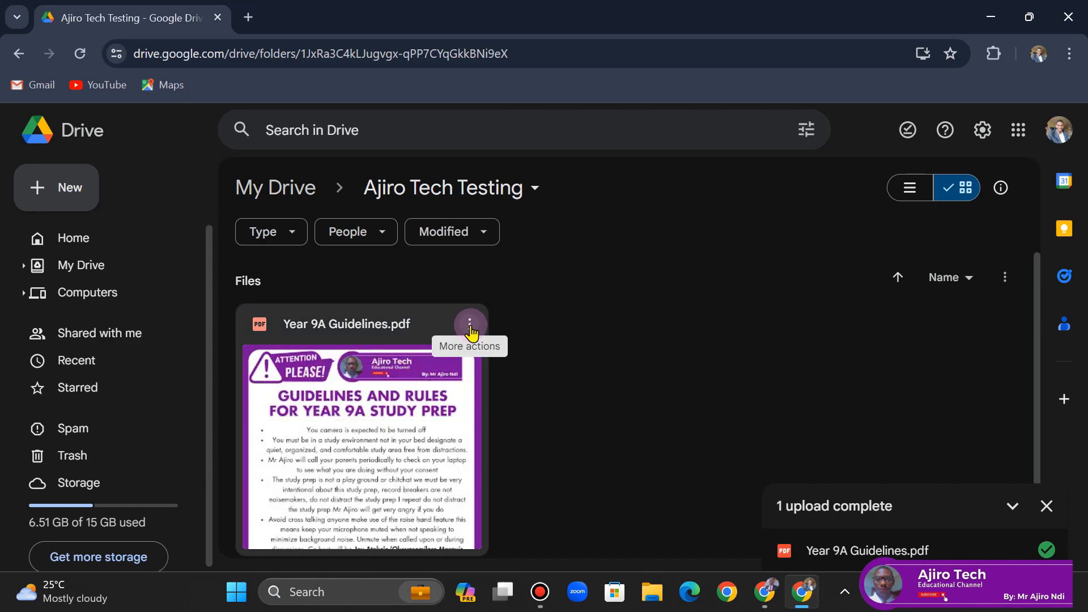
left_click(468, 327)
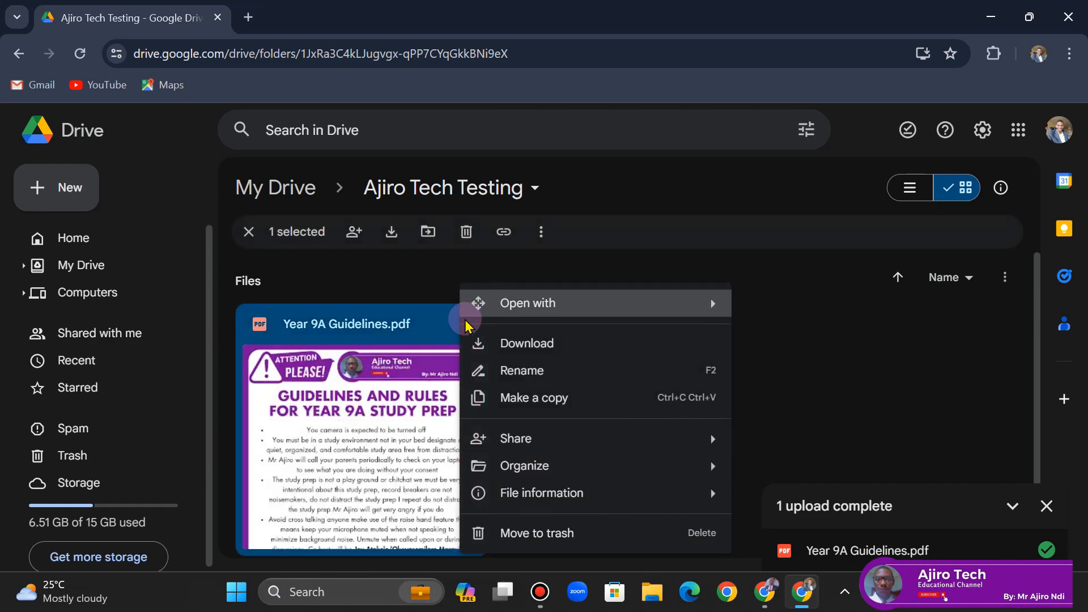
left_click(792, 291)
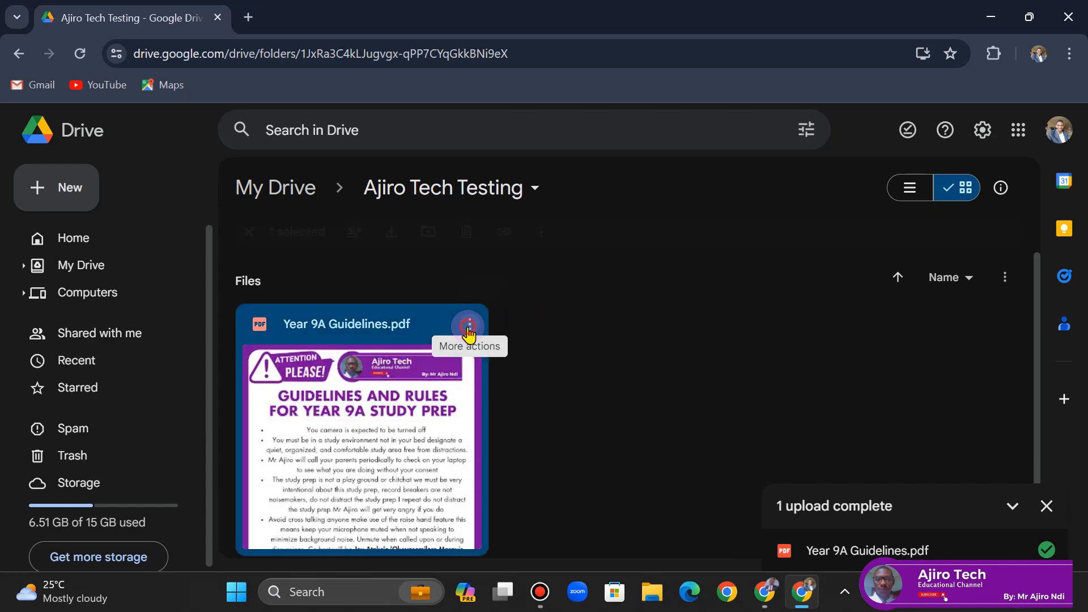
left_click(471, 330)
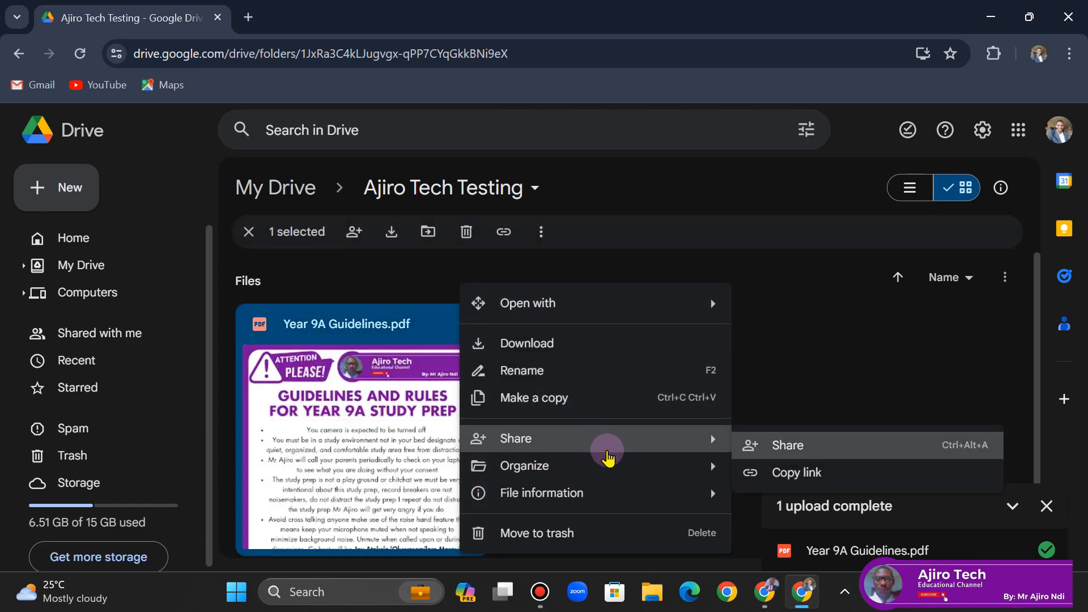
mouse_move(630, 501)
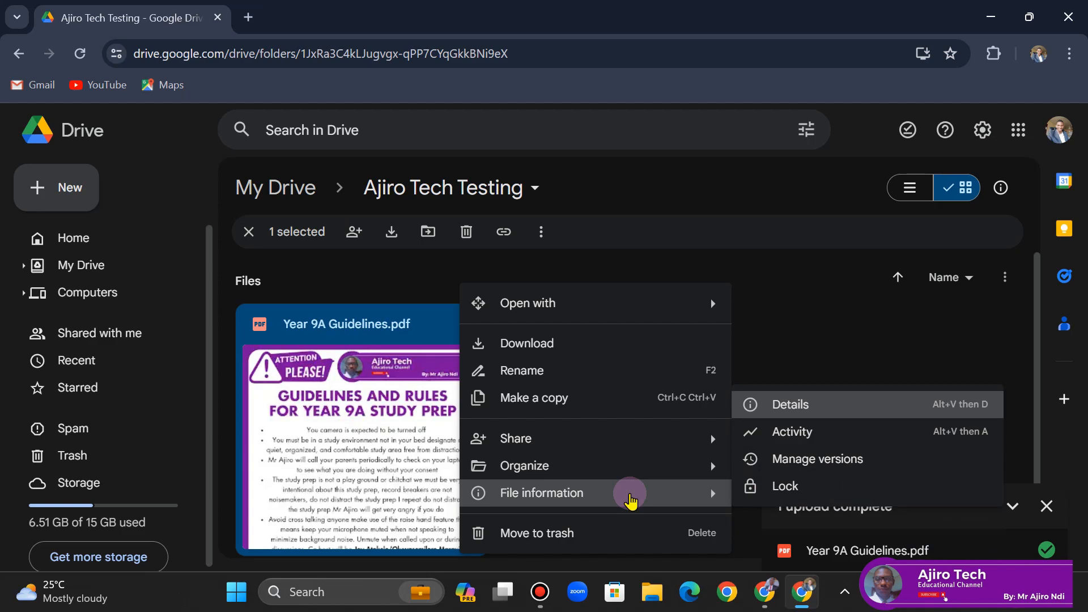
left_click(1034, 335)
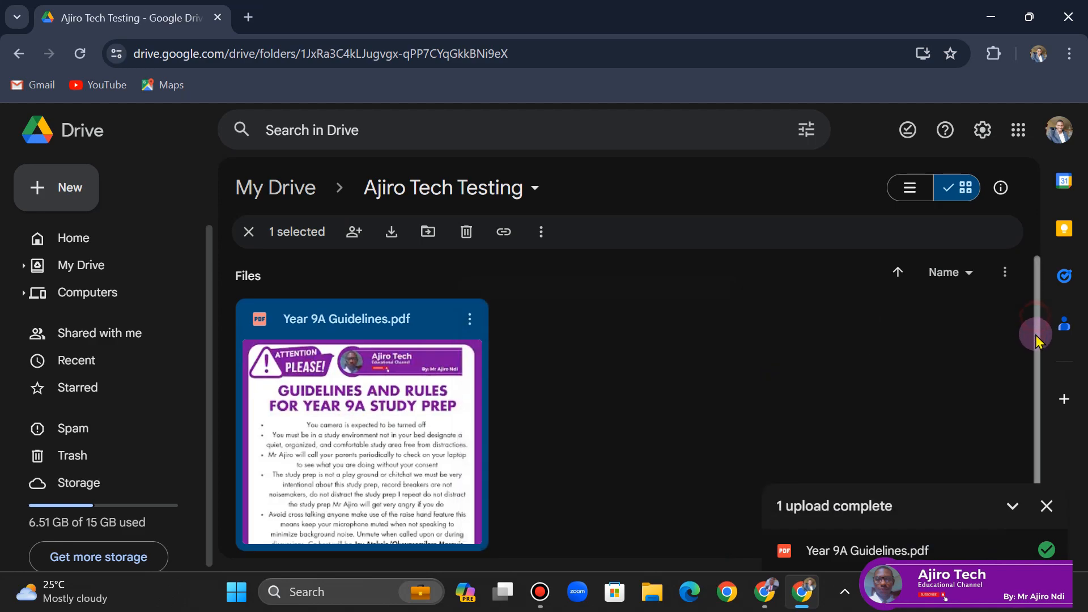
- Open the share dialog for Year 9A Guidelines.pdf and review its sharing settings page
left_click(467, 318)
mouse_move(470, 316)
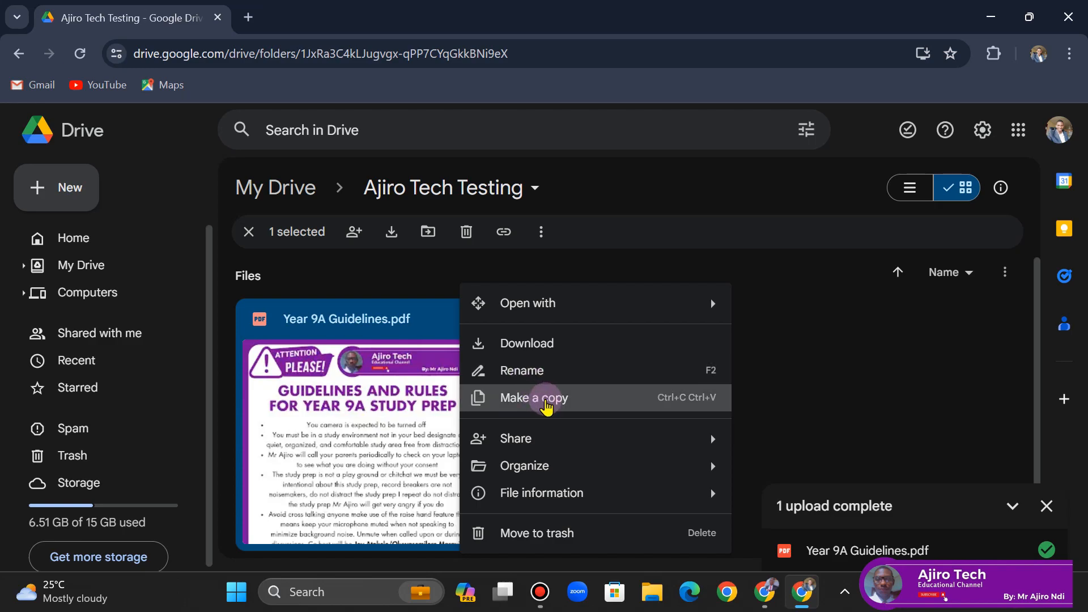
mouse_move(529, 440)
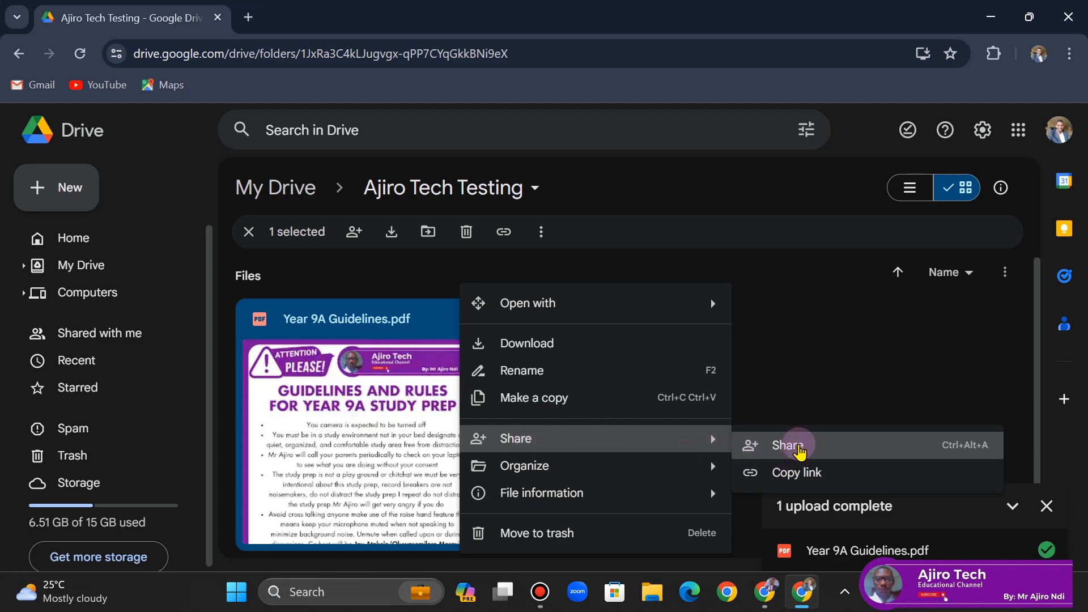
left_click(779, 452)
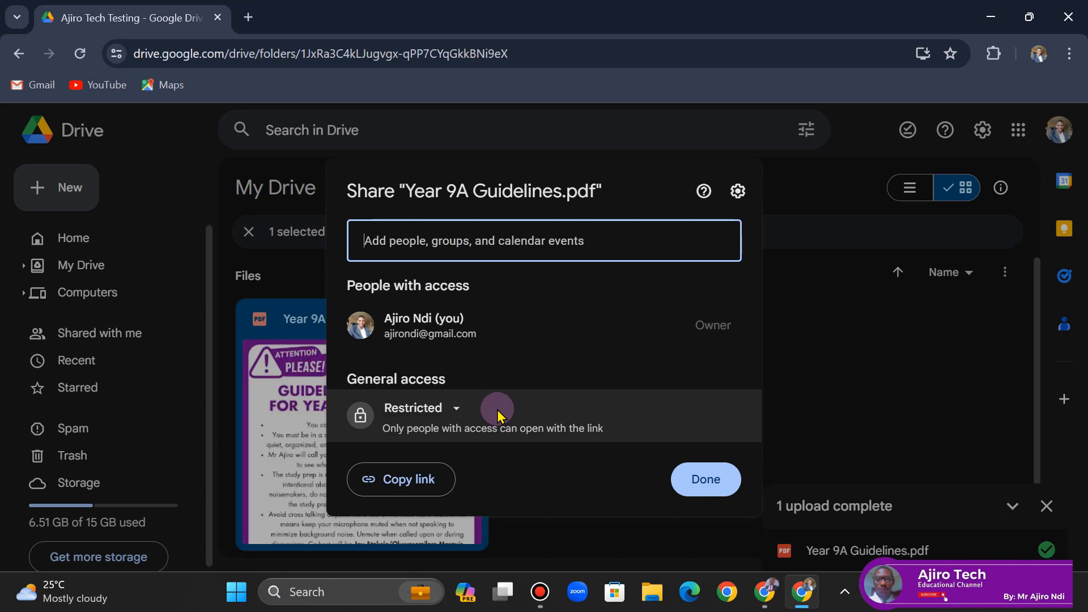
left_click(433, 409)
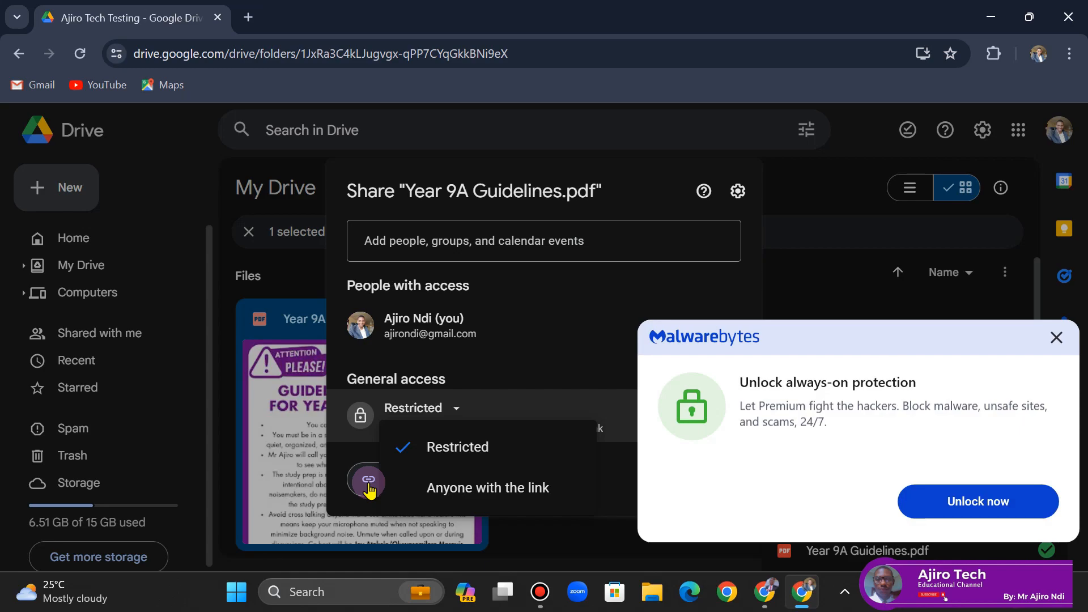
left_click(1063, 344)
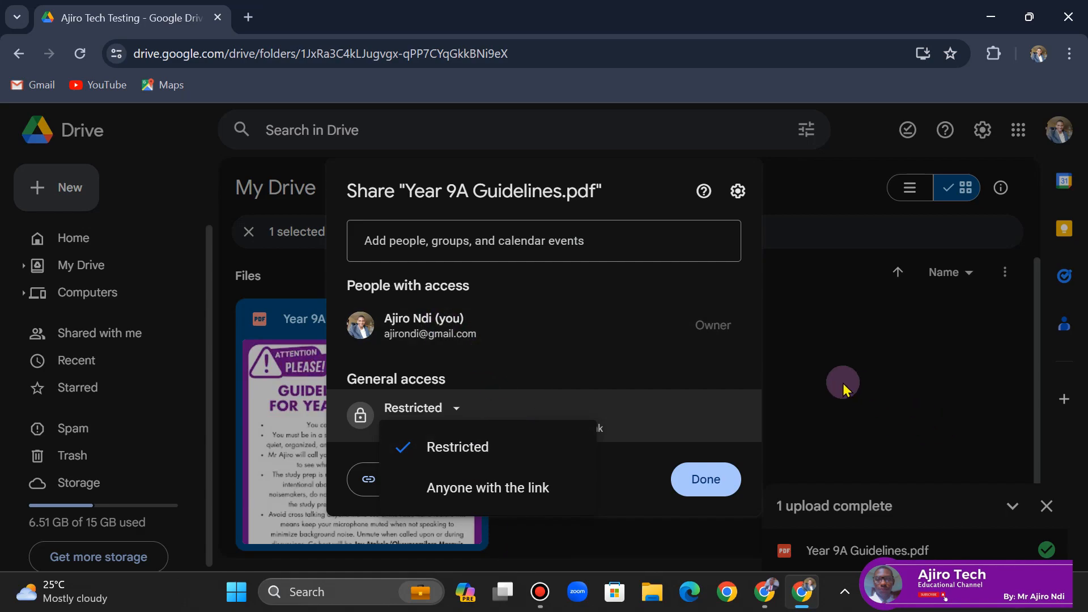
left_click(737, 193)
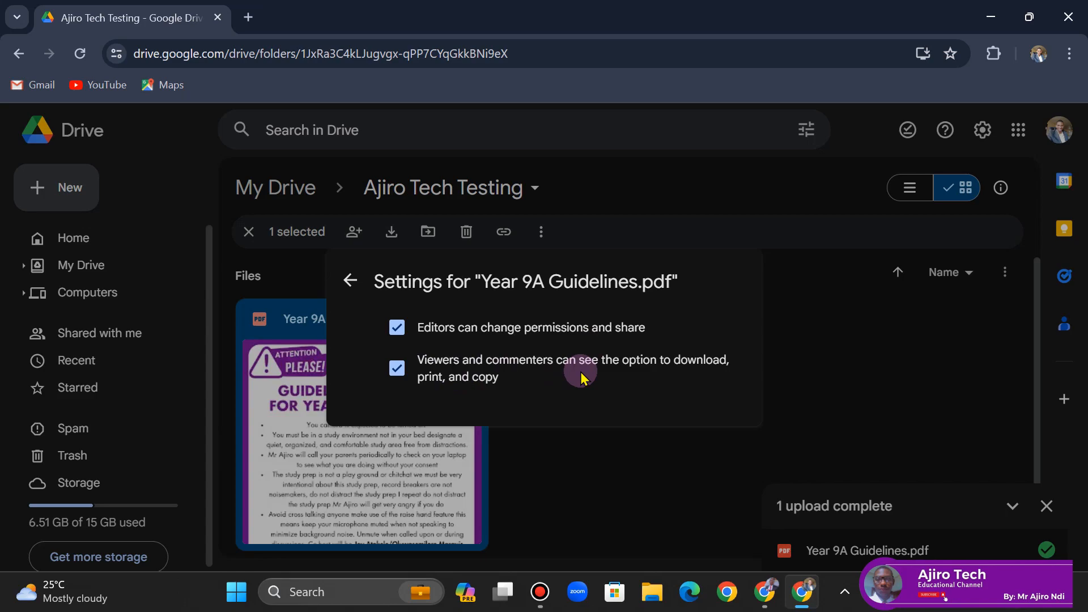
left_click(343, 279)
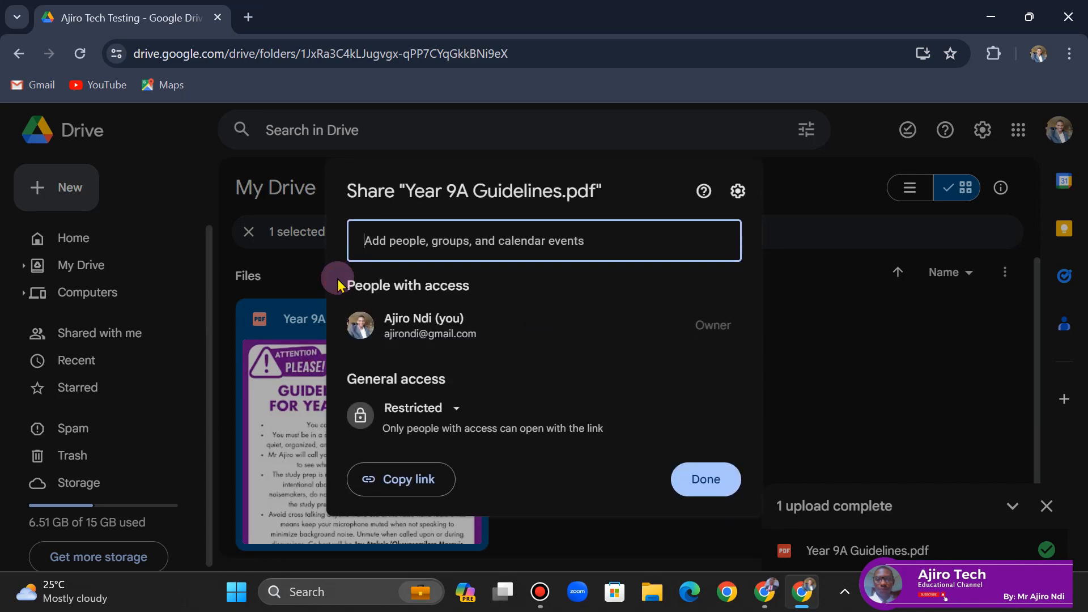
- Set the file's general access to Anyone with the link
left_click(707, 486)
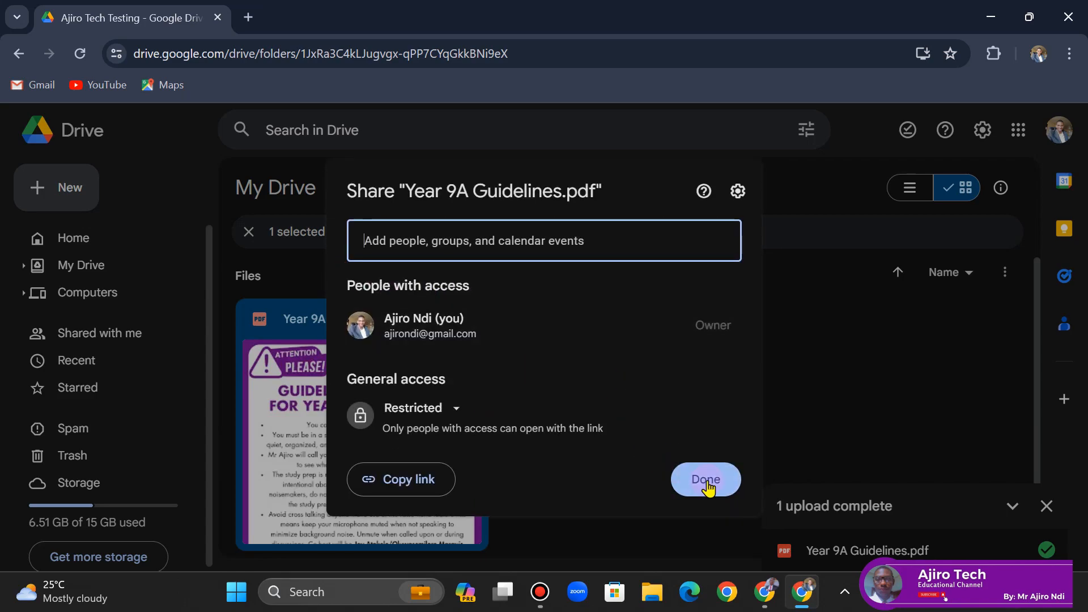
left_click(433, 414)
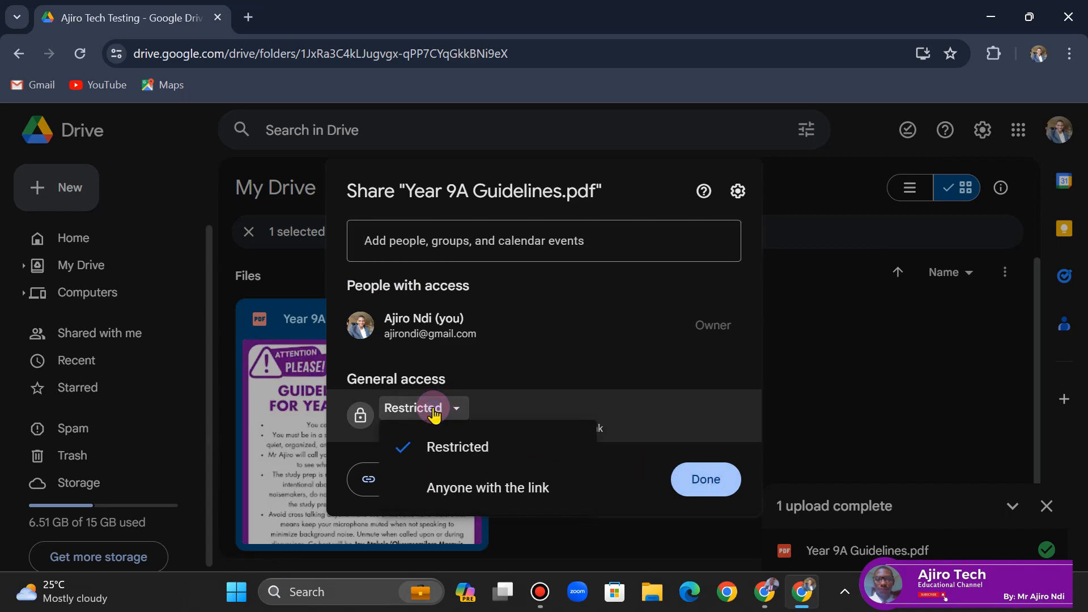
left_click(476, 490)
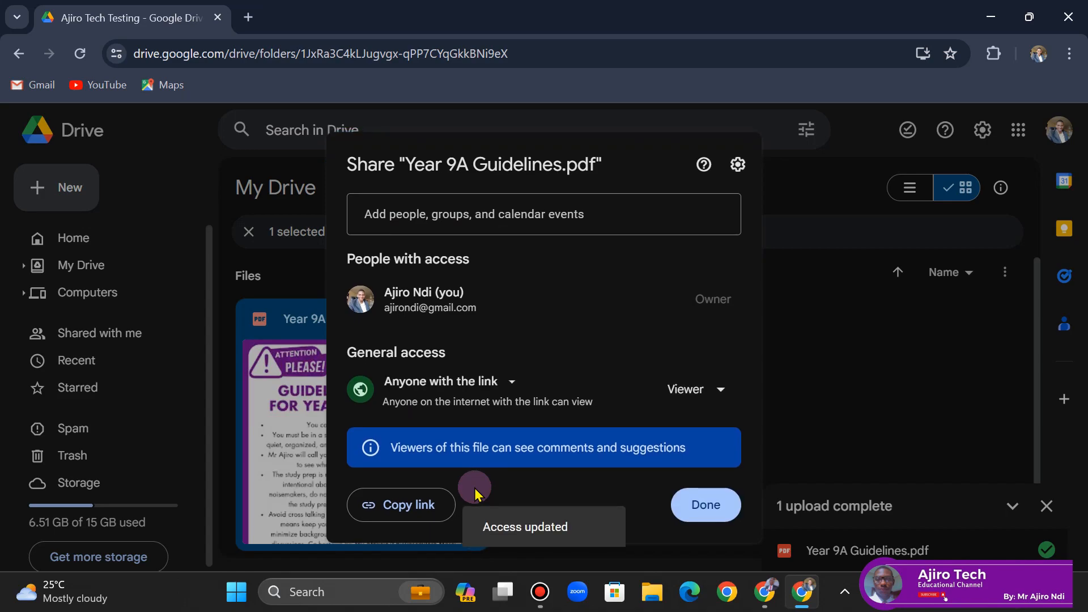
- Review the link's role options, close the share dialog and deselect the file
left_click(692, 392)
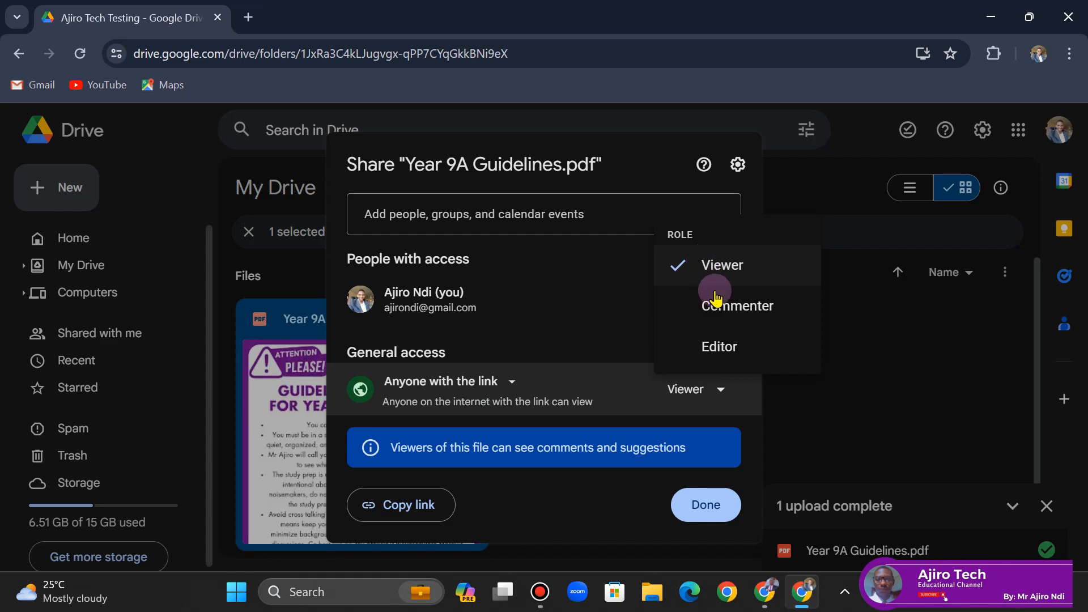
left_click(822, 432)
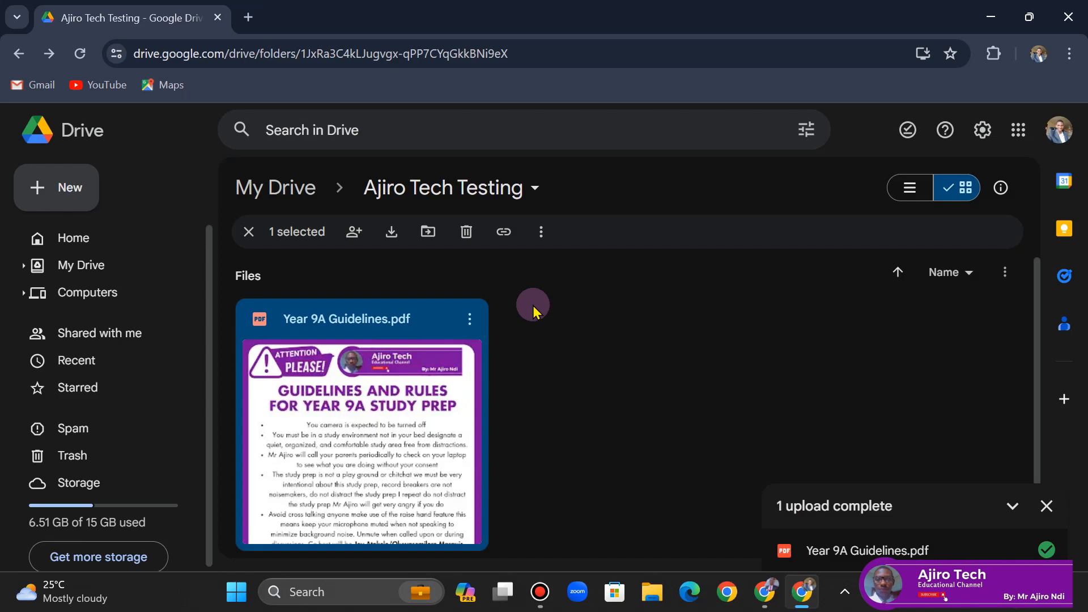
left_click(249, 232)
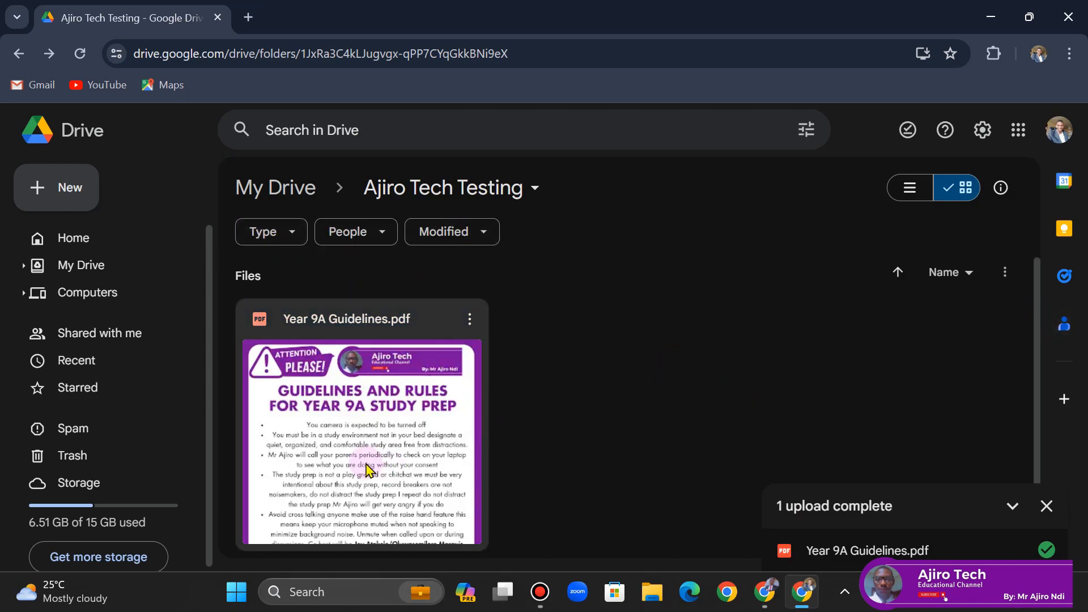
- Open the Add shortcut dialog for Year 9A Guidelines.pdf and cancel it
right_click(408, 333)
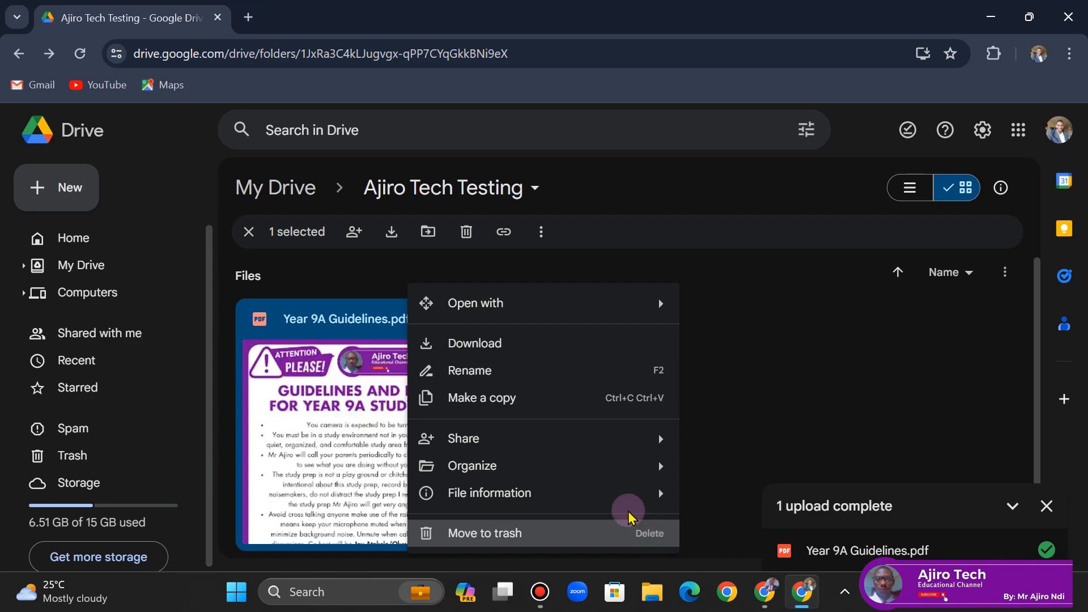
mouse_move(600, 475)
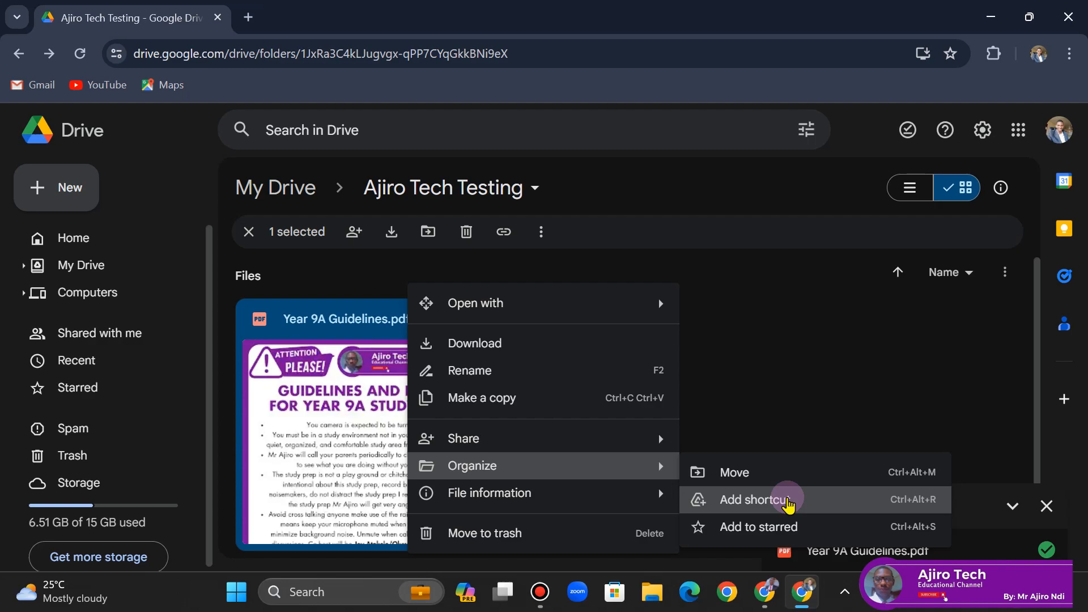
left_click(787, 501)
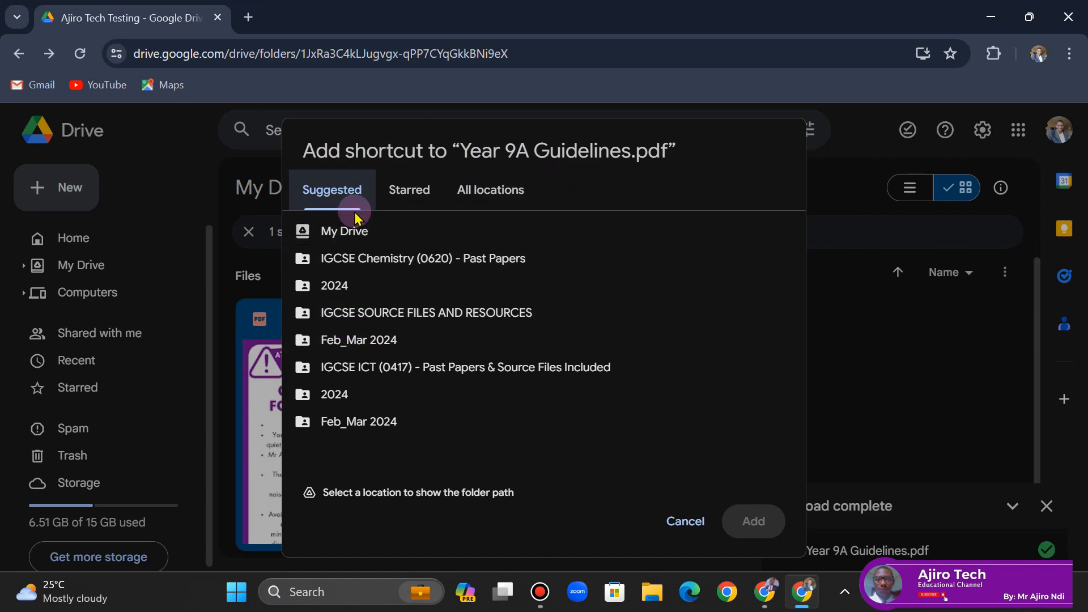
left_click(692, 530)
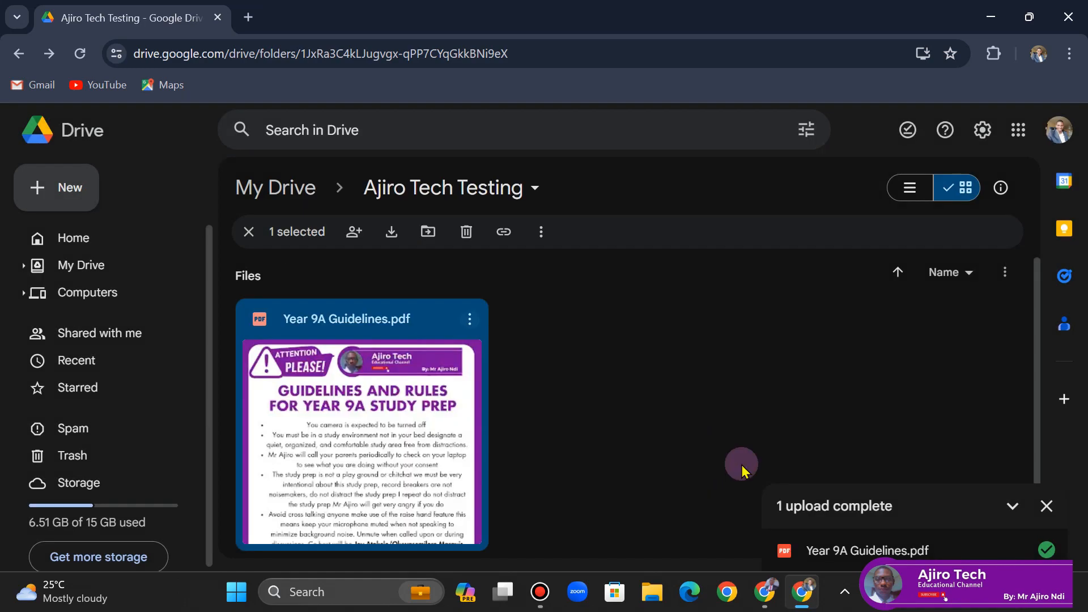
- Open the file's more-actions menu and dismiss it
left_click(470, 322)
mouse_move(527, 469)
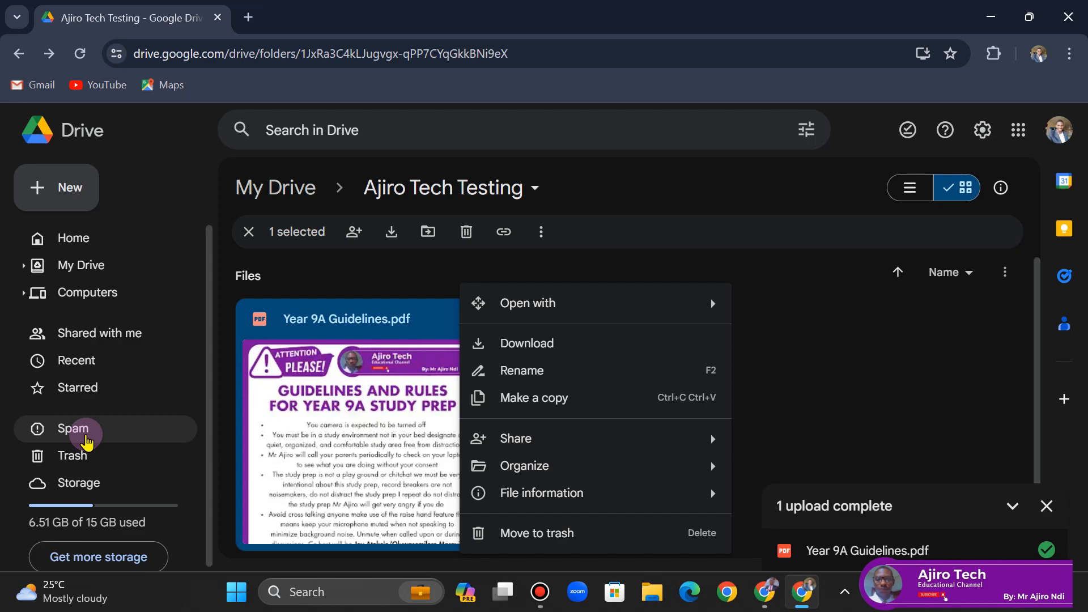
left_click(491, 5)
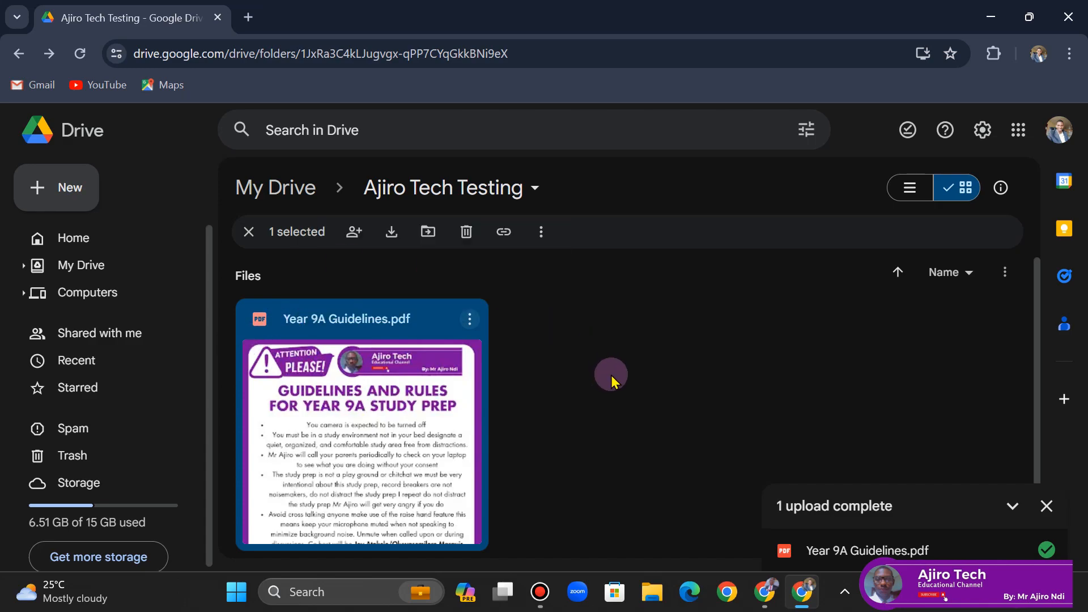
- Open Drive settings and review the General settings section
left_click(983, 136)
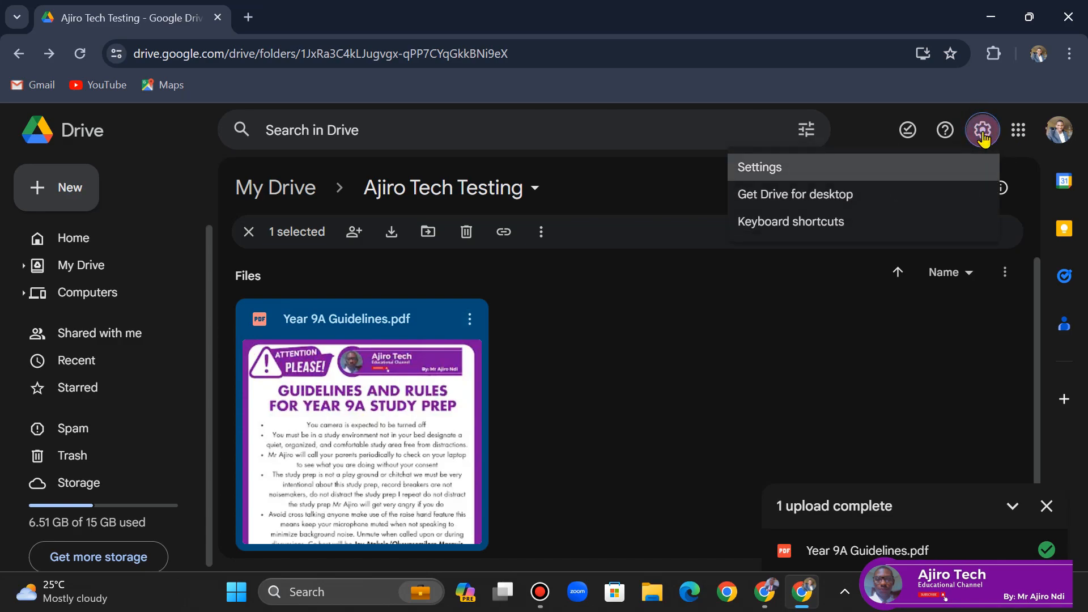
left_click(846, 189)
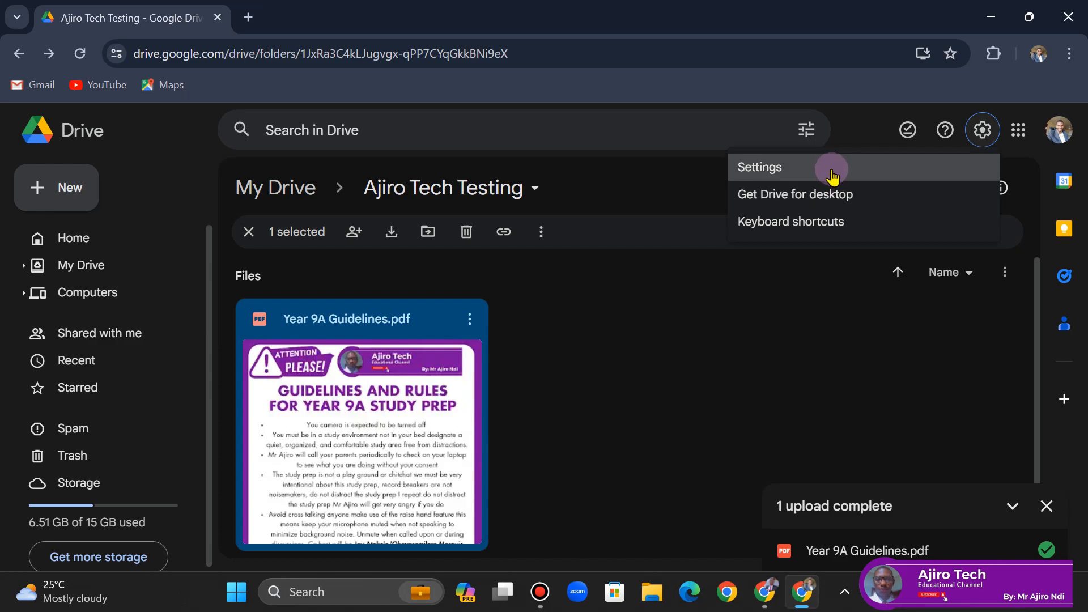
left_click(831, 170)
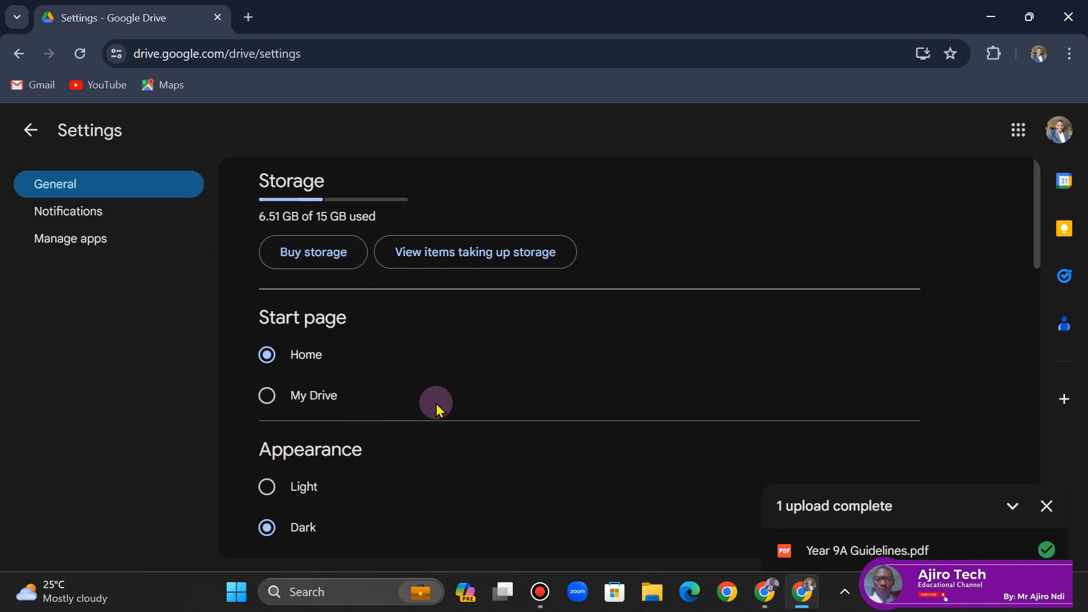
left_click_drag(1035, 216, 1045, 282)
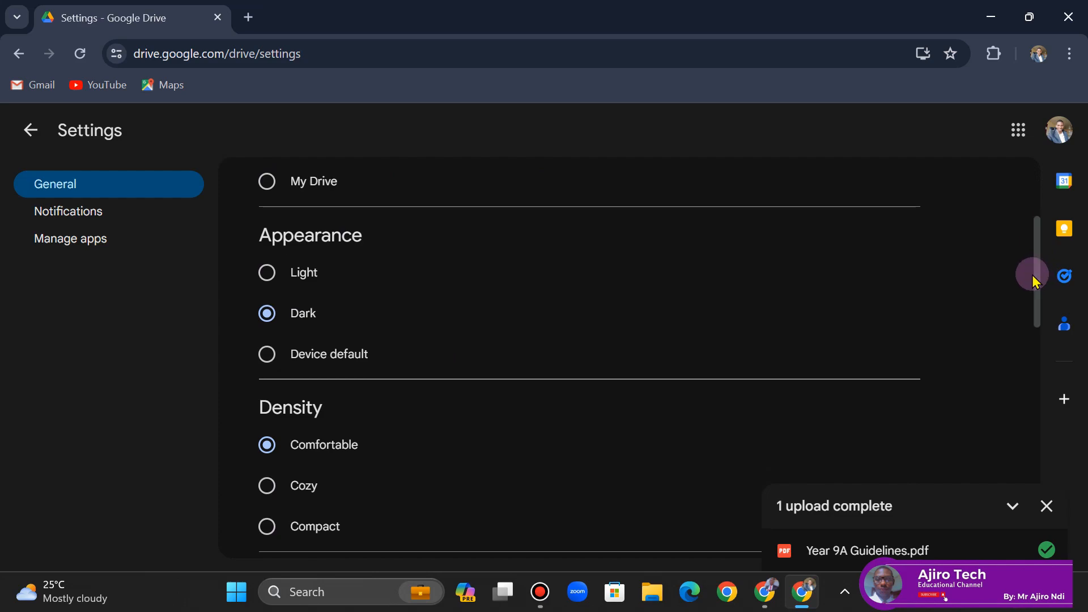
left_click_drag(1032, 274, 1045, 329)
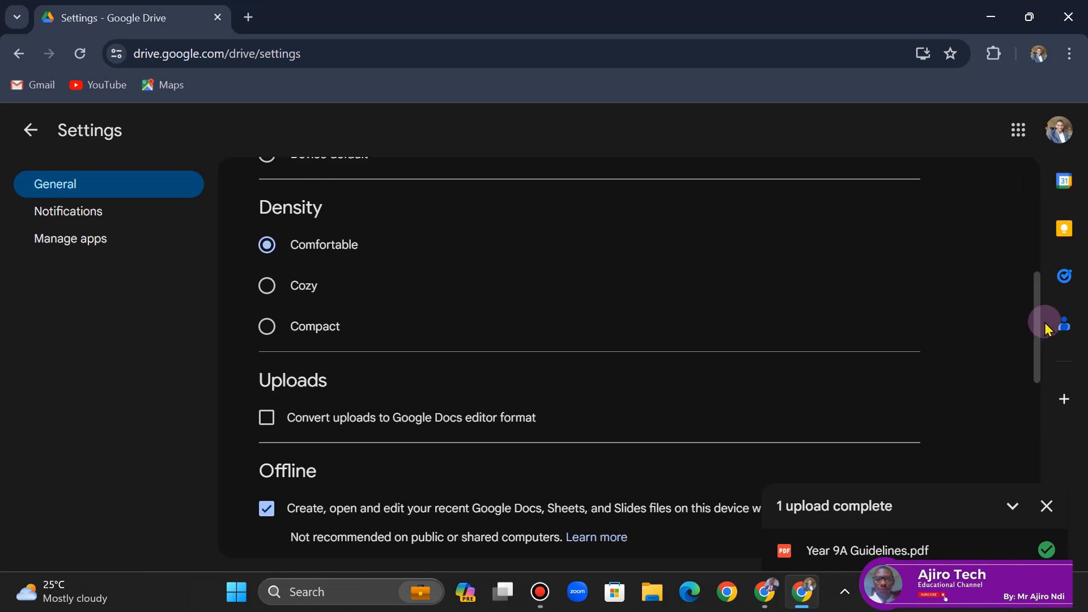
left_click(270, 338)
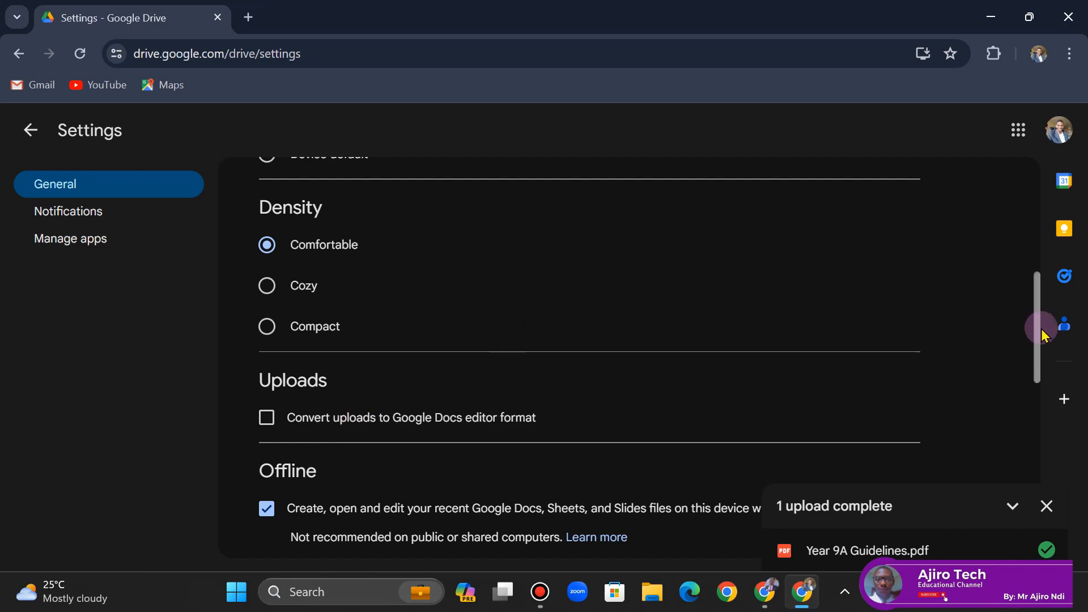
- Close the upload progress panel and scroll through the remaining General settings
left_click(1047, 506)
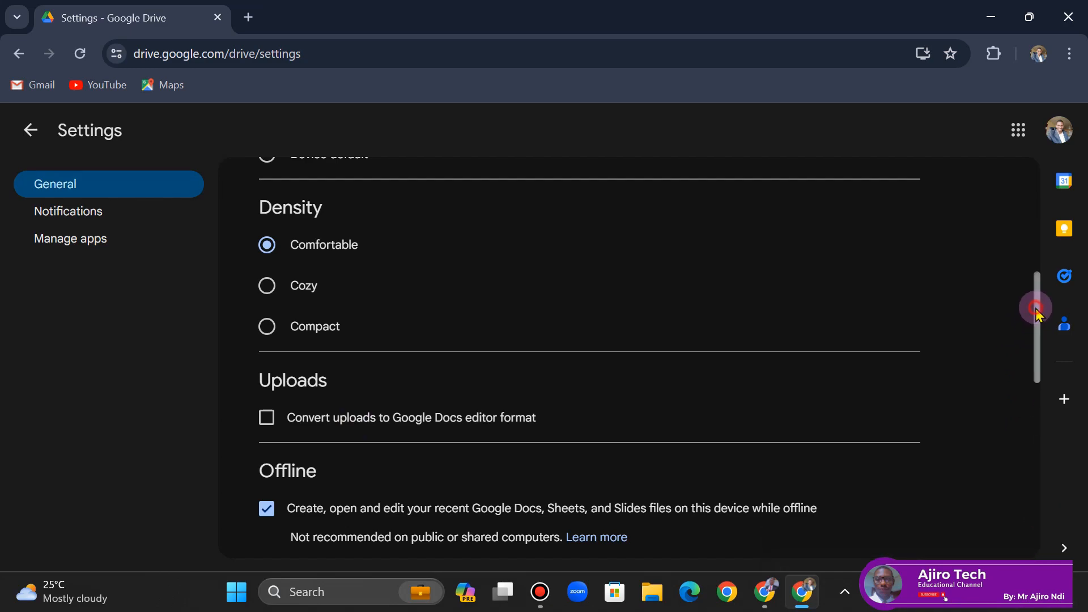
scroll(1046, 370, "down", 2)
scroll(1046, 369, "down", 3)
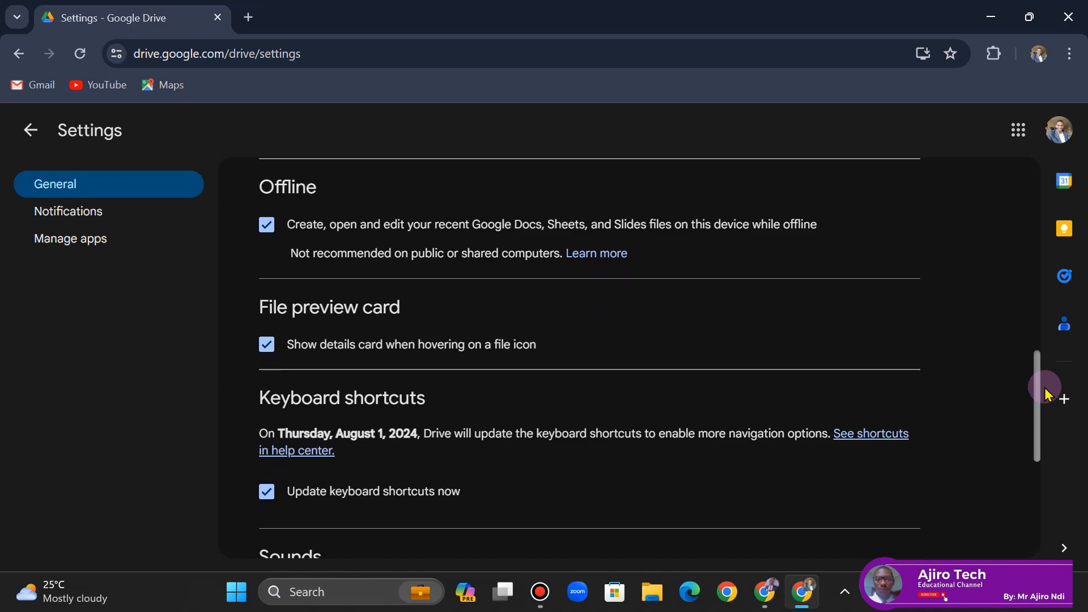
left_click_drag(1045, 400, 1035, 170)
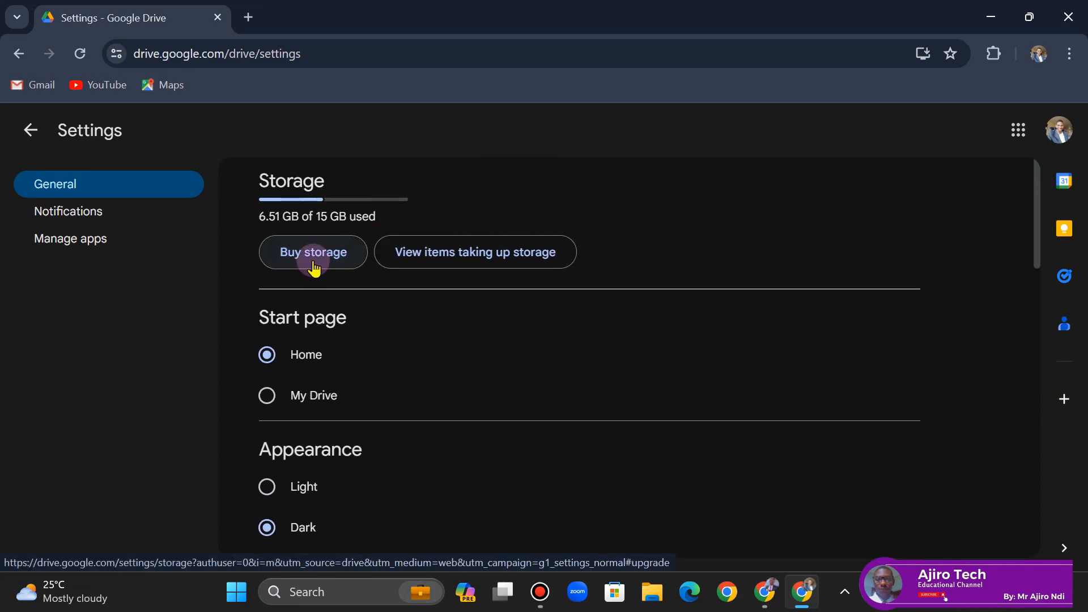
- Review the Notifications and Manage apps settings pages
left_click(65, 218)
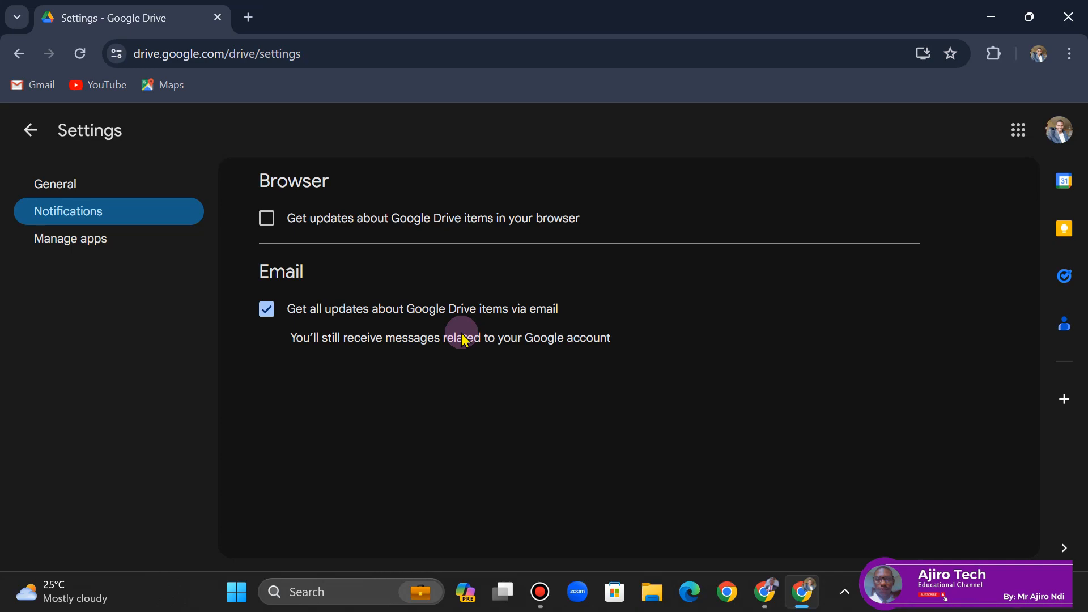
left_click(92, 244)
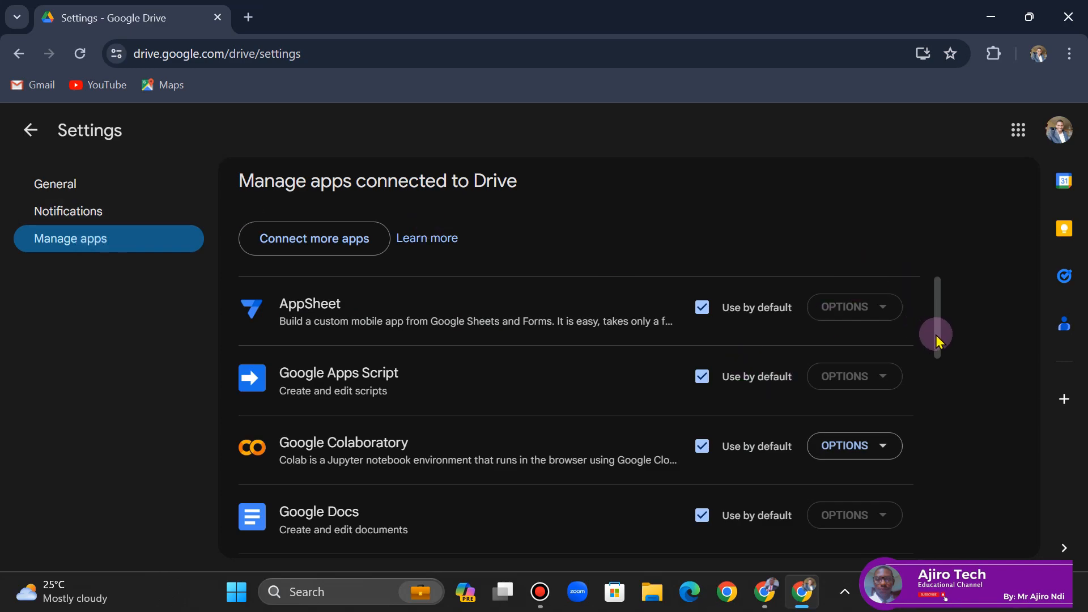
left_click_drag(933, 332, 995, 294)
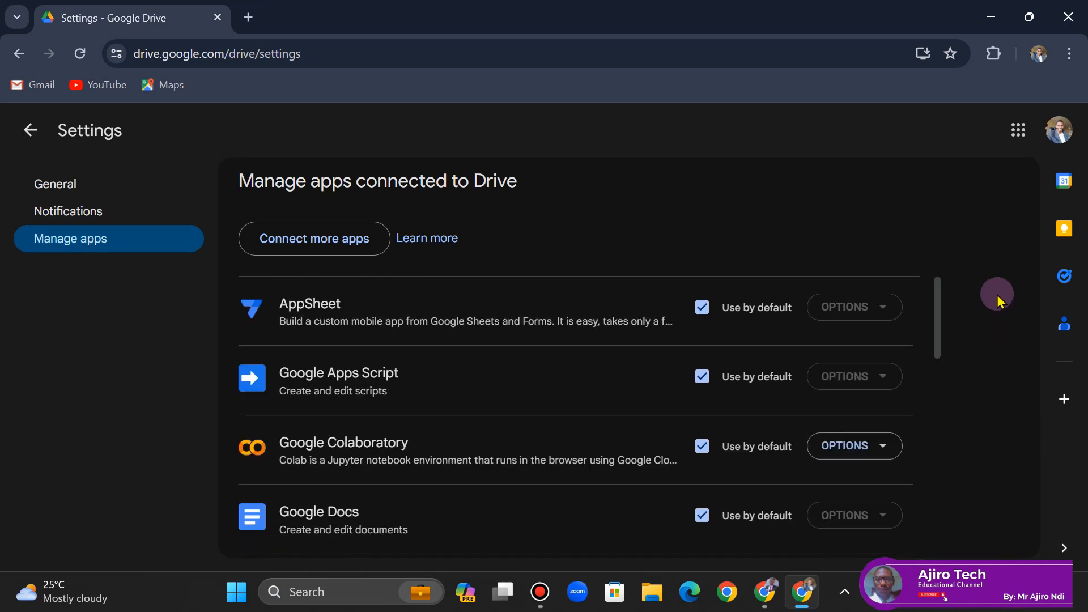
left_click(937, 313)
left_click_drag(939, 336, 911, 287)
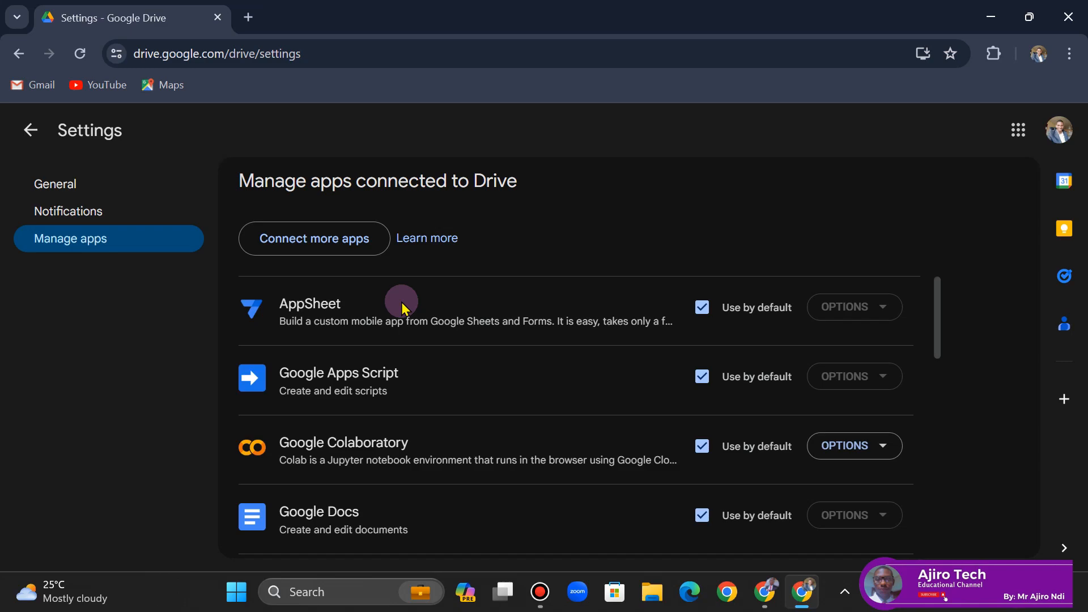
- Return to the Ajiro Tech Testing folder and toggle between list and grid layouts
left_click(23, 131)
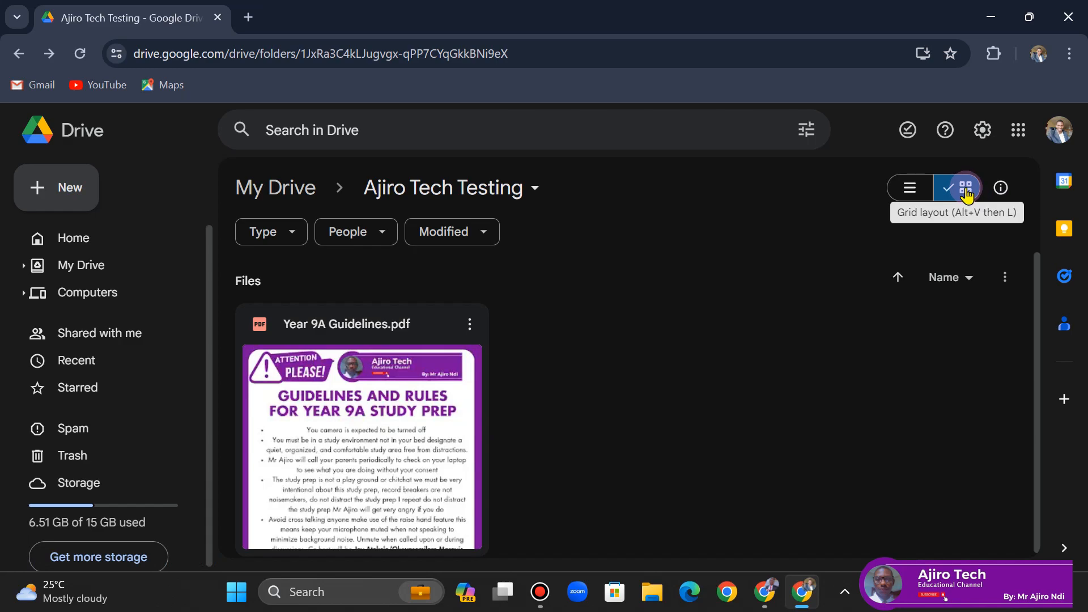
left_click(906, 189)
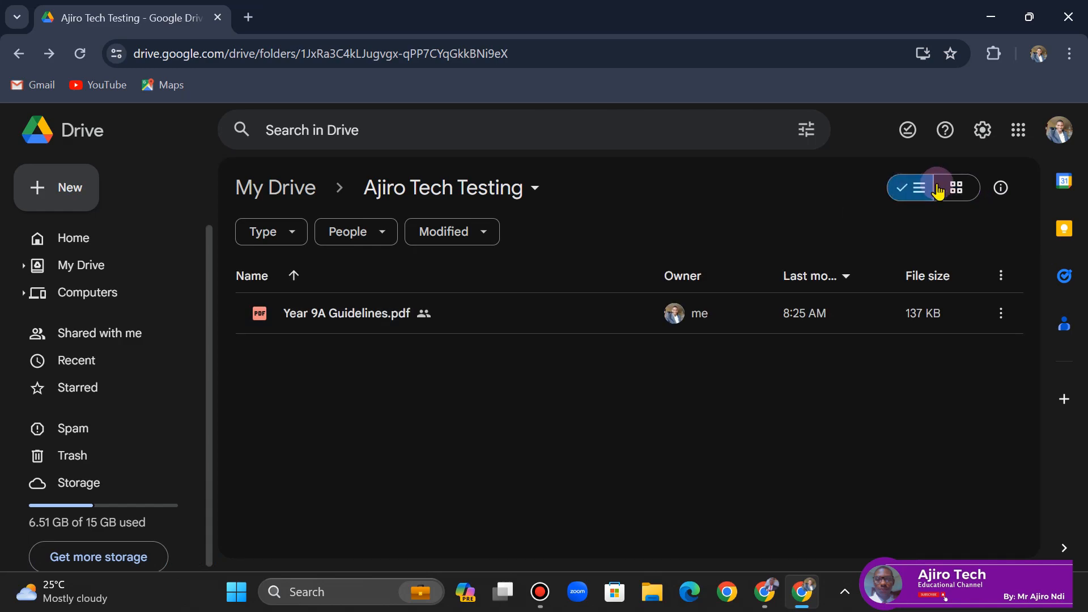
left_click(966, 192)
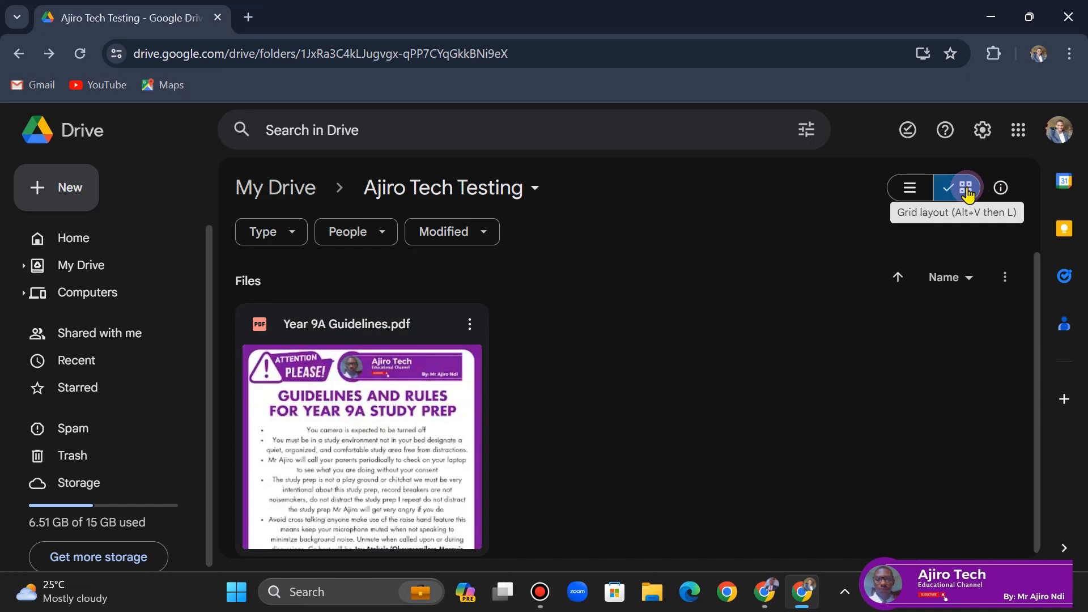